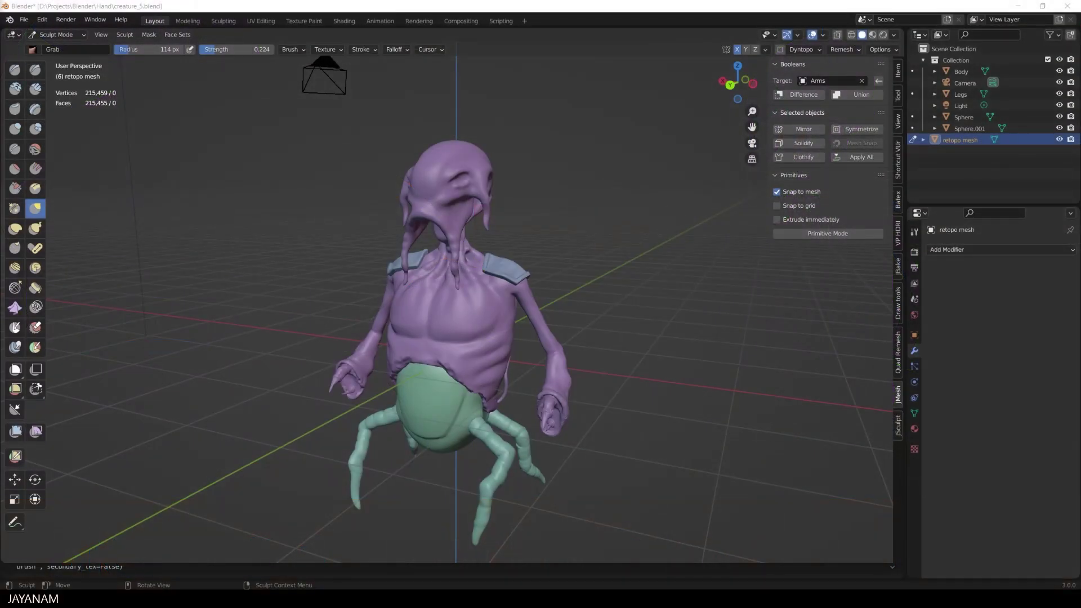
scroll(638, 290, up, 3)
mouse_move(652, 289)
middle_down()
mouse_move(567, 302)
mouse_move(570, 267)
mouse_move(653, 293)
middle_up()
scroll(666, 299, down, 1)
scroll(666, 298, down, 1)
middle_drag(398, 294, 426, 313)
scroll(424, 286, down, 3)
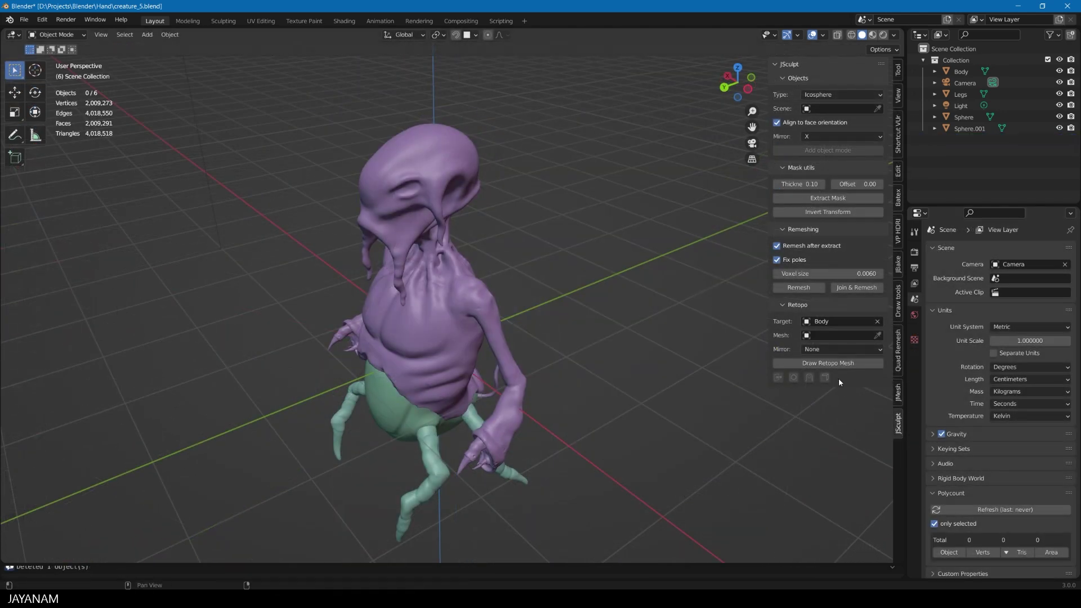
Draw an open retopo mesh from three points across the top of the creature's shoulder and create it
click(839, 364)
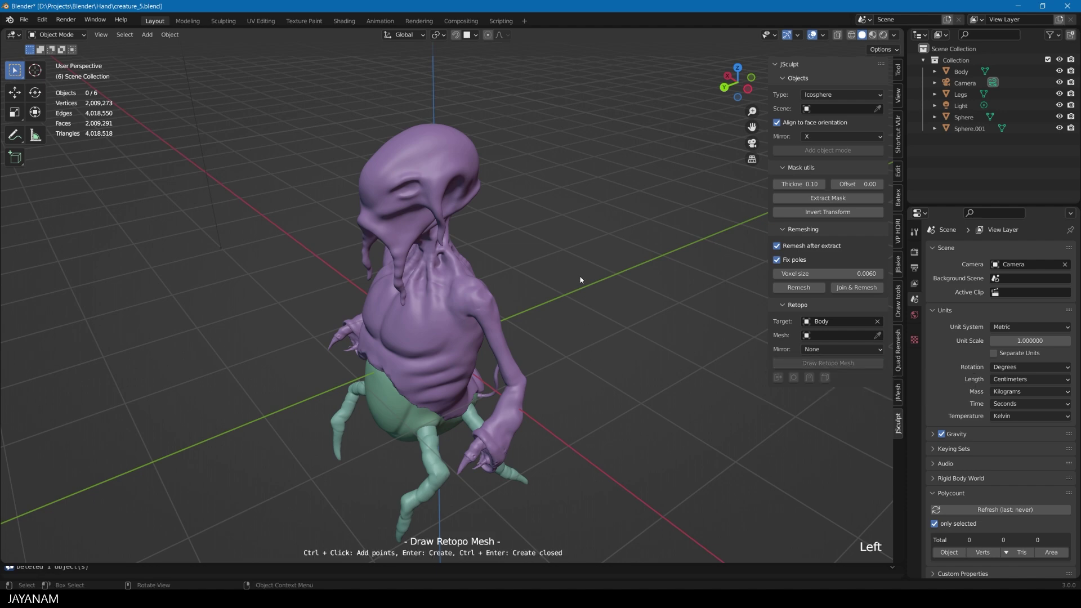
middle_drag(591, 271, 441, 278)
scroll(543, 270, up, 3)
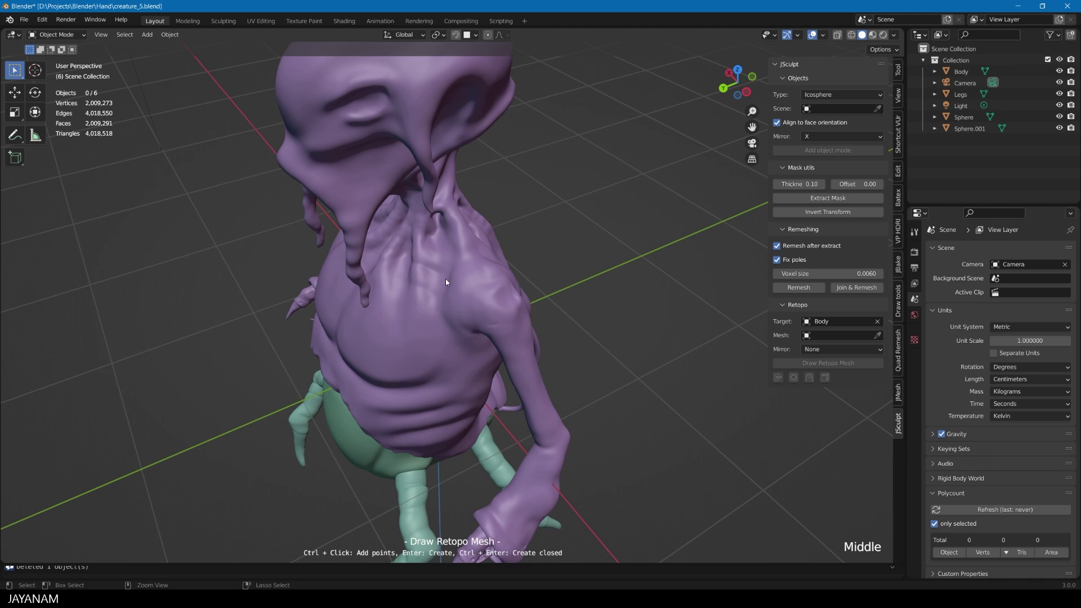
ctrl+click(445, 278)
ctrl+click(466, 241)
middle_drag(585, 266, 614, 328)
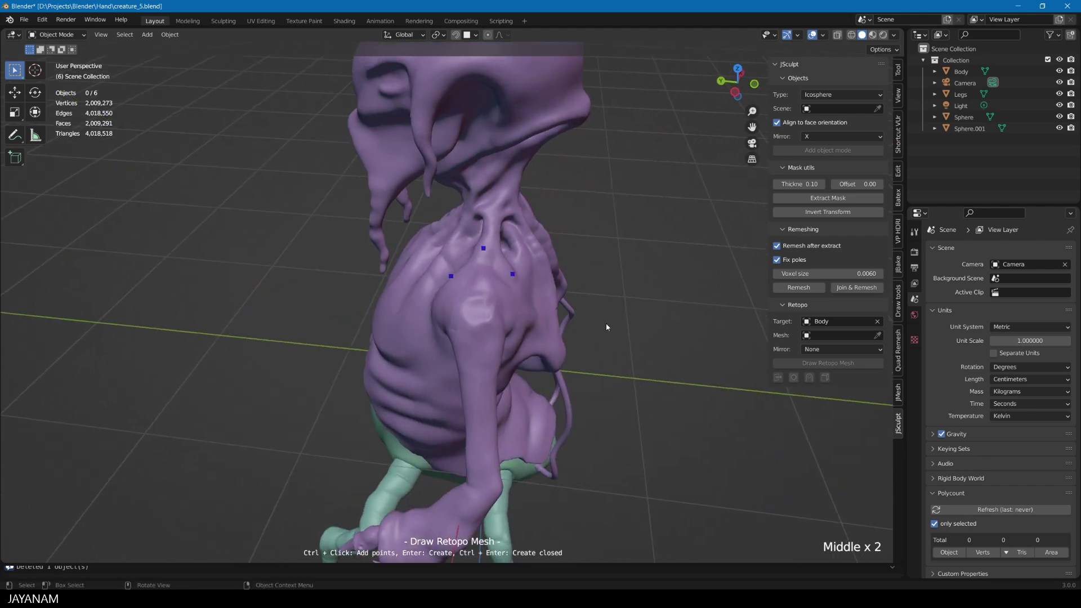
key(Return)
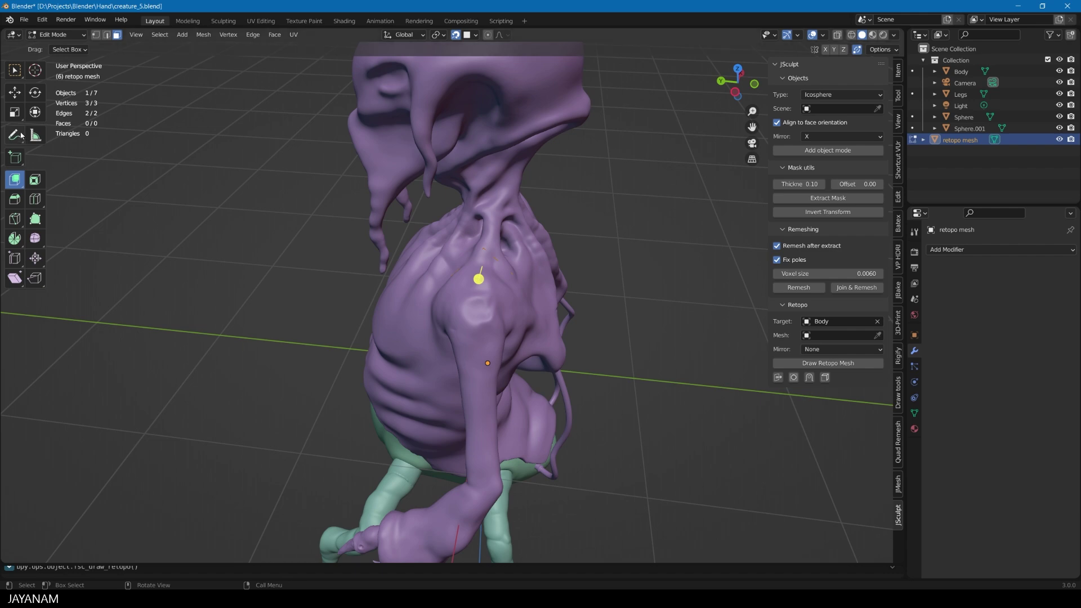
Turn off snapping and raise the retopo mesh about 4.1 cm along Z above the shoulder
click(15, 93)
middle_drag(394, 236, 272, 211)
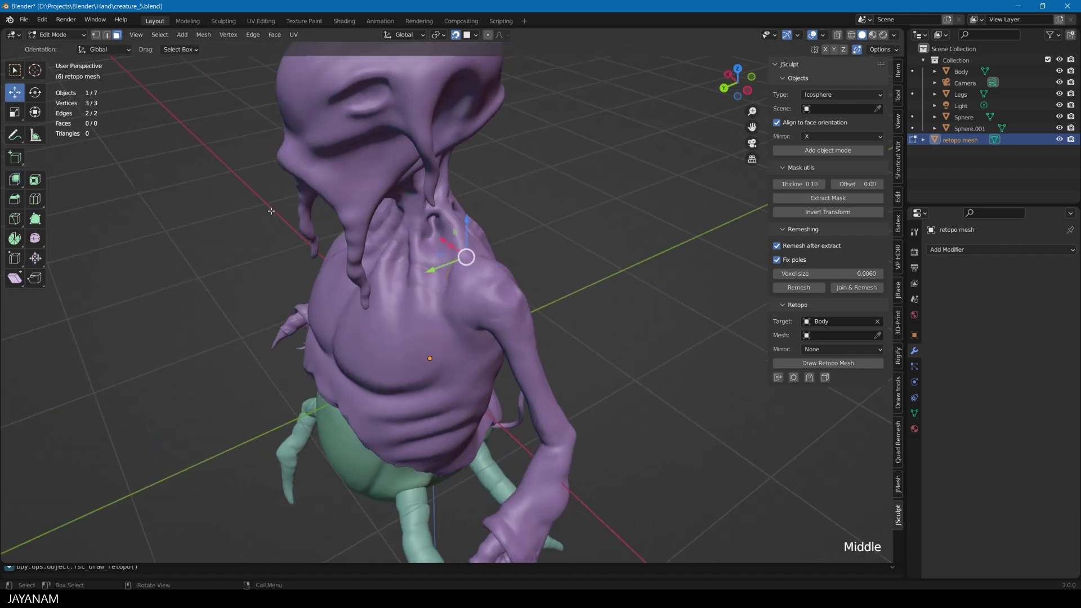
click(456, 35)
middle_drag(507, 129, 548, 183)
drag(449, 225, 443, 216)
Extrude the three vertices about 12.5 cm outward over the shoulder, then scale them by about 1.18 and rotate them about -19.3°
middle_drag(444, 216, 266, 213)
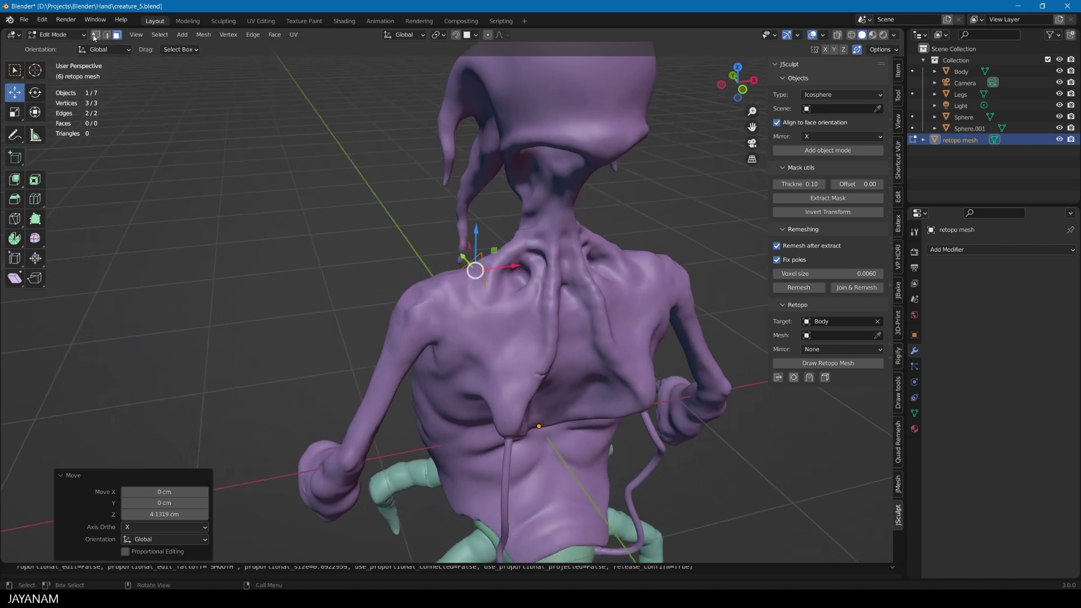
middle_drag(438, 282, 542, 331)
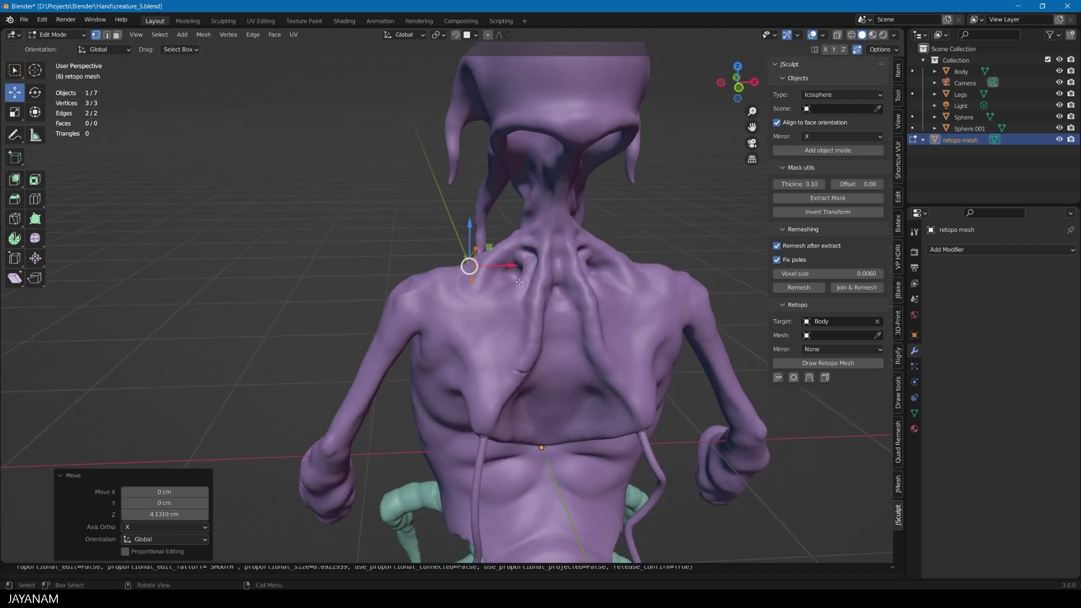
key(e)
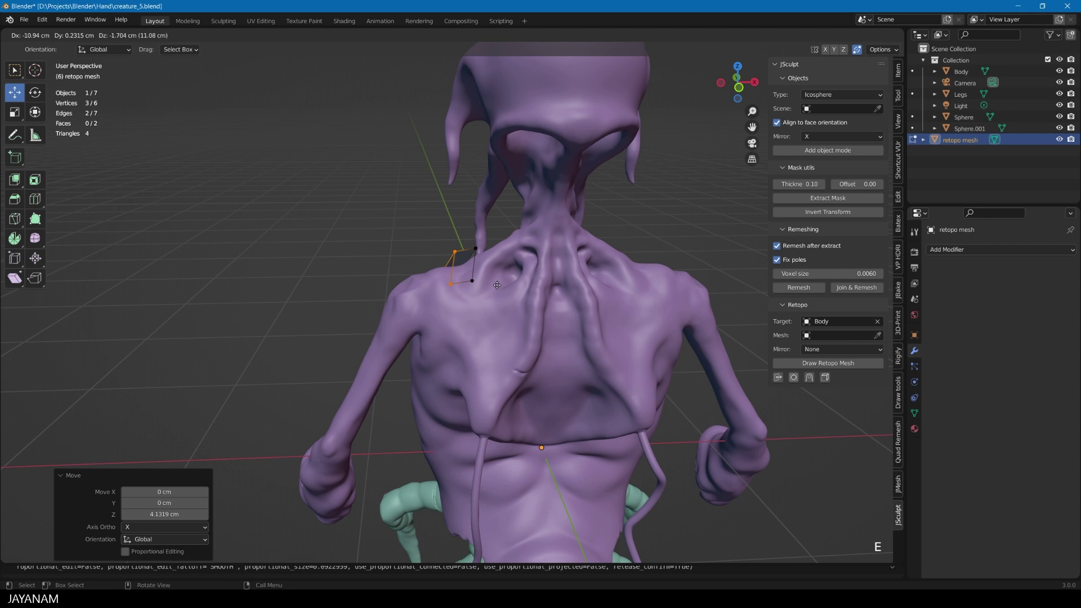
click(497, 285)
key(s)
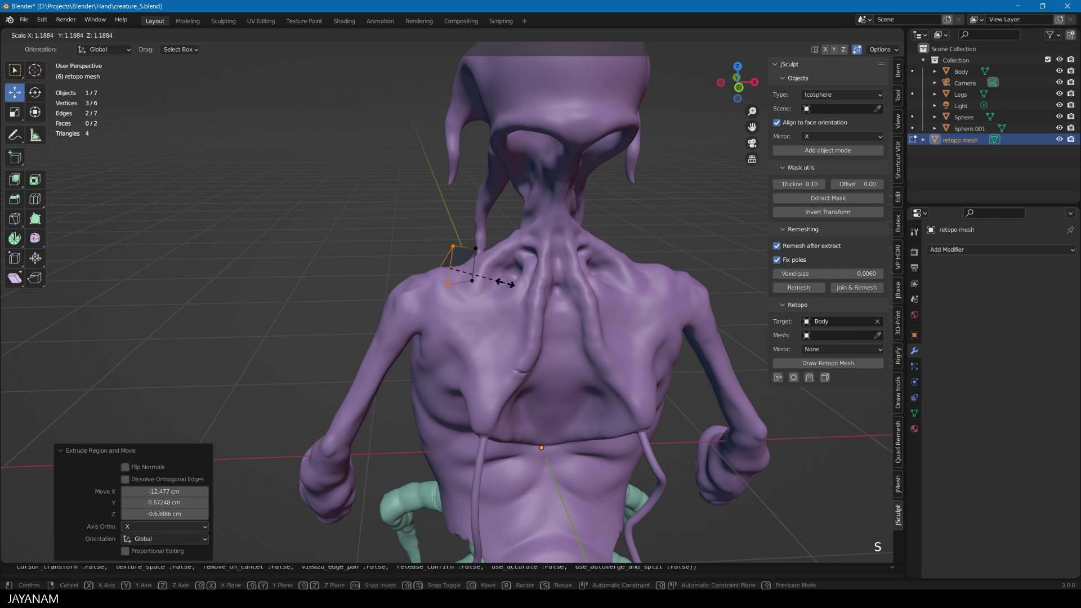
click(505, 284)
middle_drag(548, 288, 529, 282)
key(r)
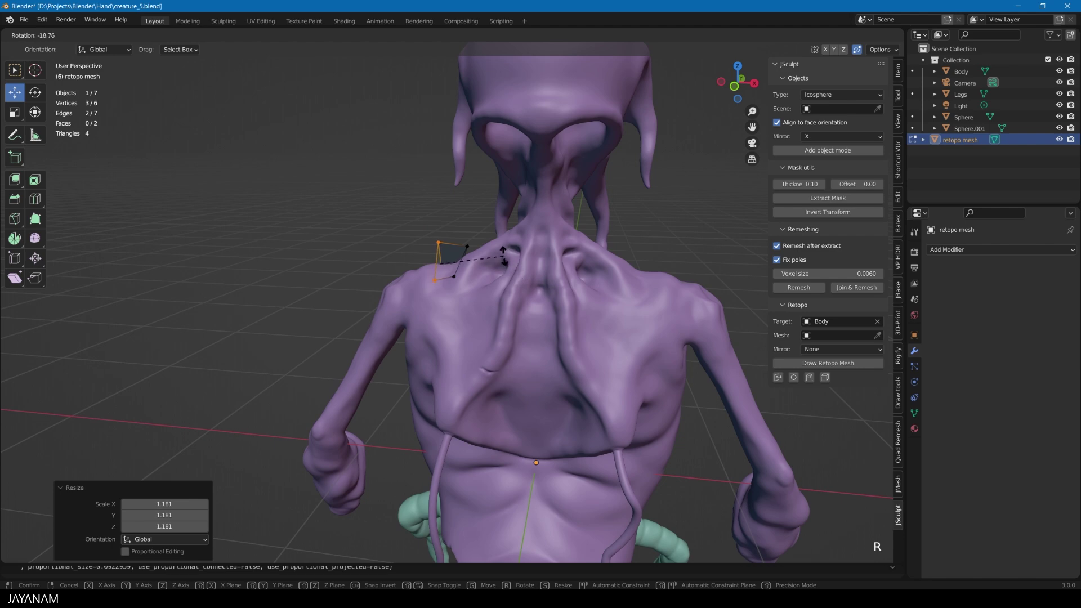
click(501, 256)
middle_drag(501, 256, 543, 320)
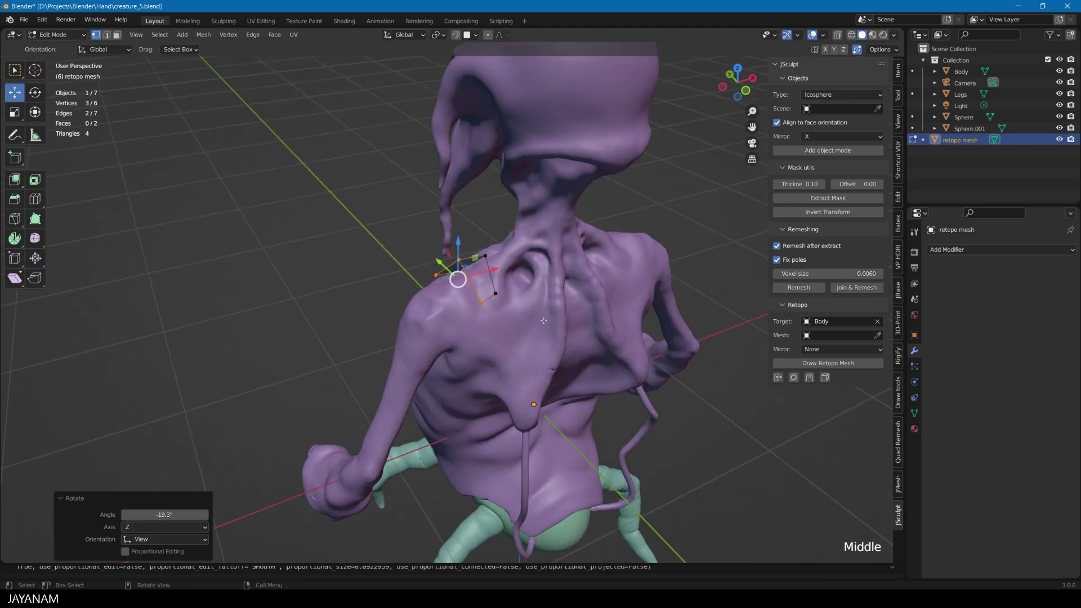
Select the shoulder plate's faces and flip their normals
click(117, 35)
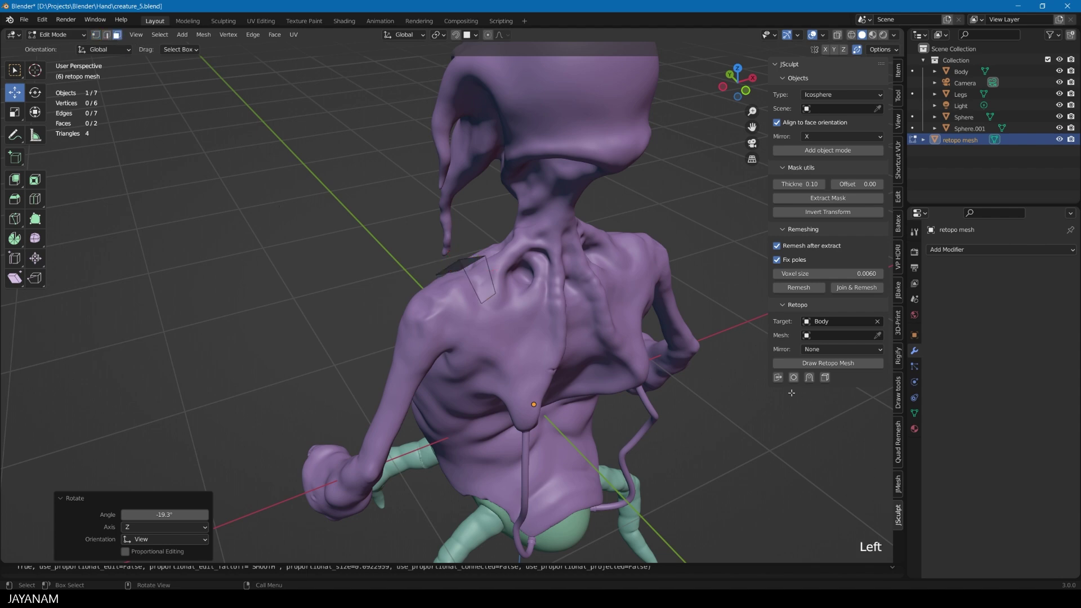
double_click(465, 270)
mouse_move(466, 270)
middle_down()
mouse_move(569, 379)
mouse_move(583, 253)
mouse_move(597, 253)
mouse_move(442, 233)
mouse_move(459, 250)
middle_up()
scroll(583, 237, up, 2)
click(585, 227)
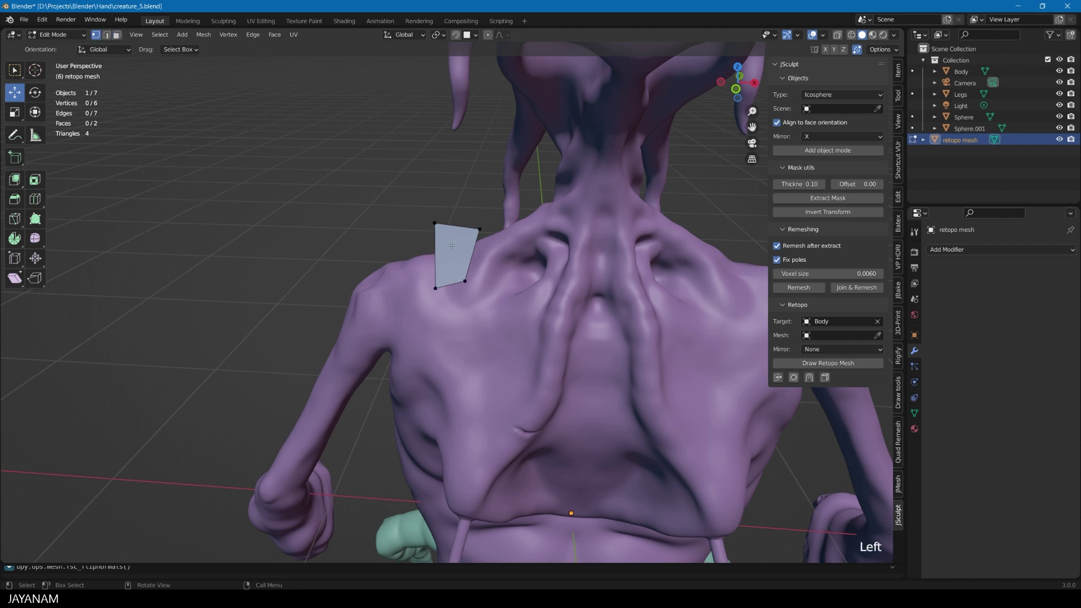
Solidify the shoulder plate with a thickness of 6 cm, keeping the modifier unapplied
middle_drag(462, 268, 635, 275)
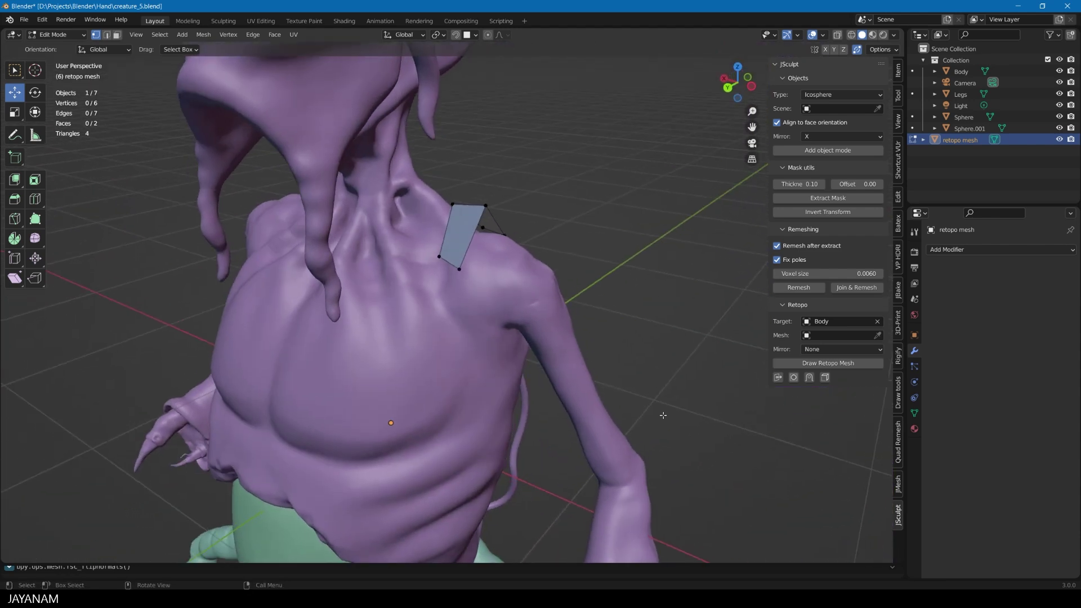
click(826, 379)
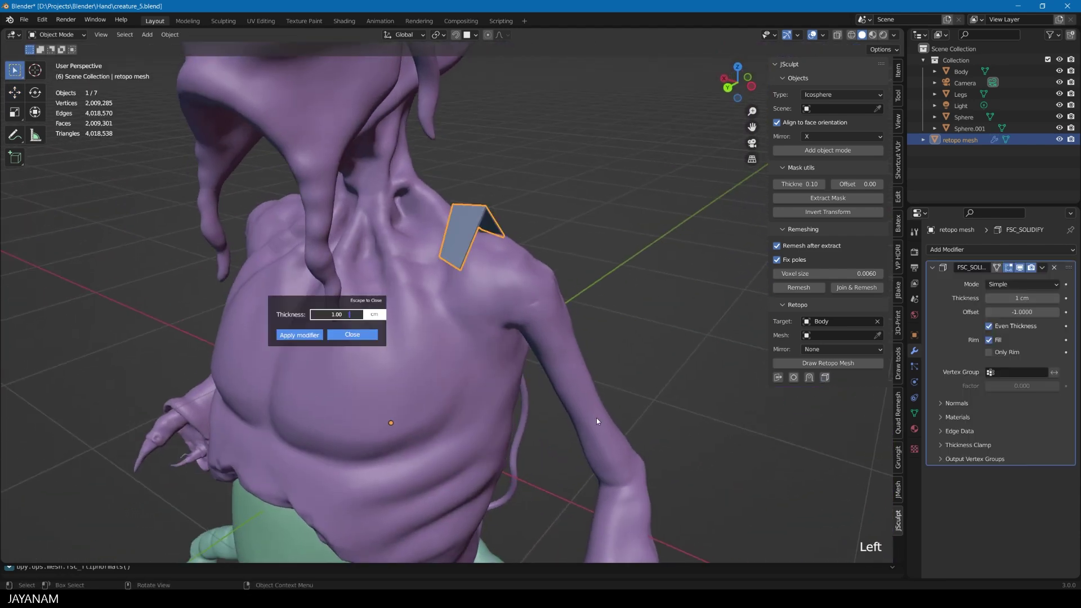
drag(353, 321, 341, 319)
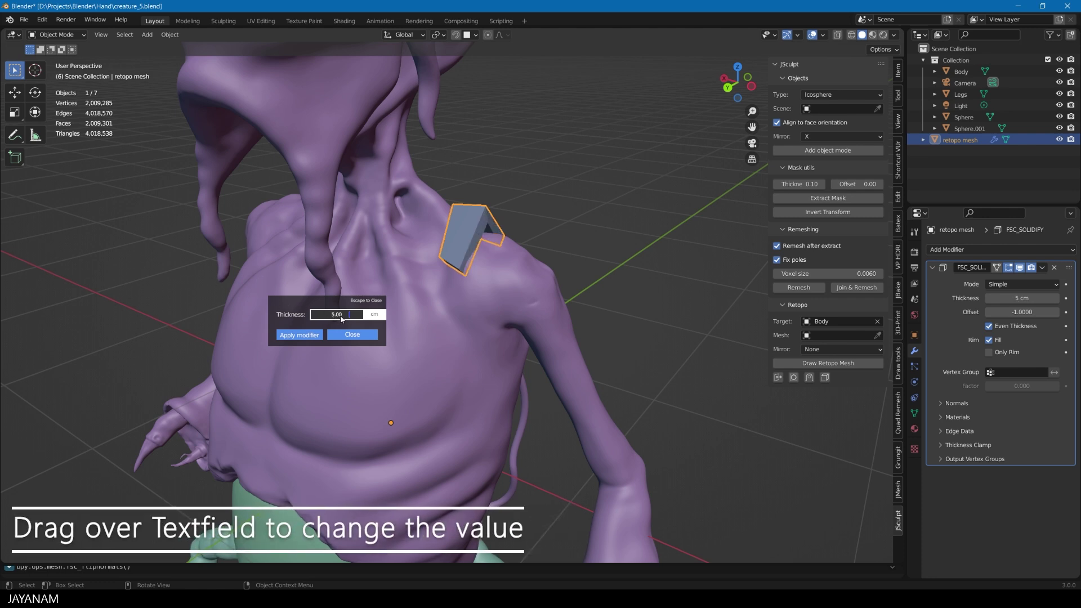
drag(343, 320, 341, 319)
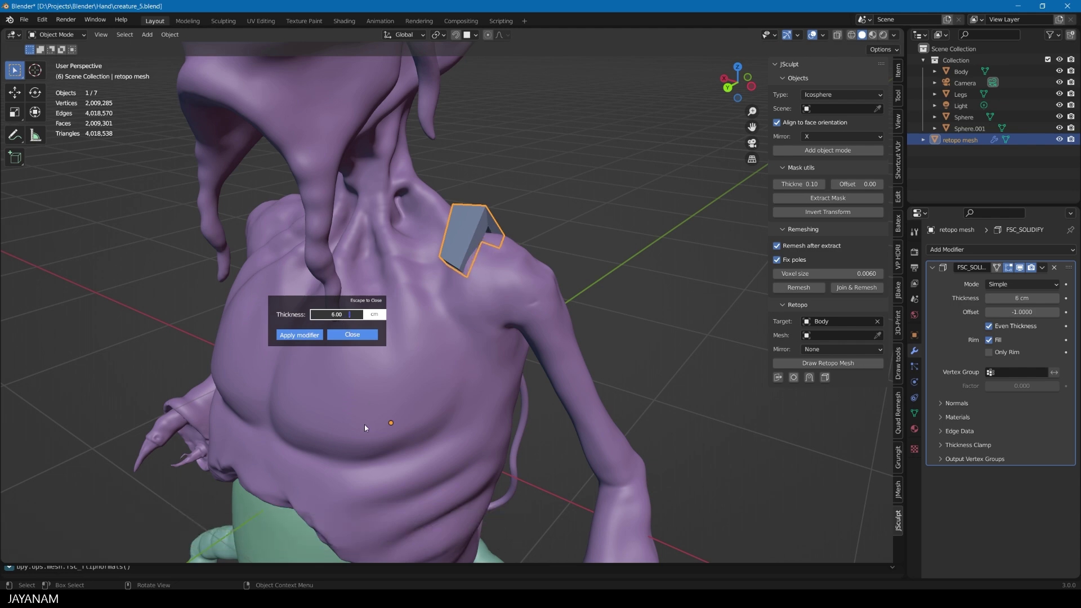
click(353, 334)
middle_drag(353, 334, 489, 334)
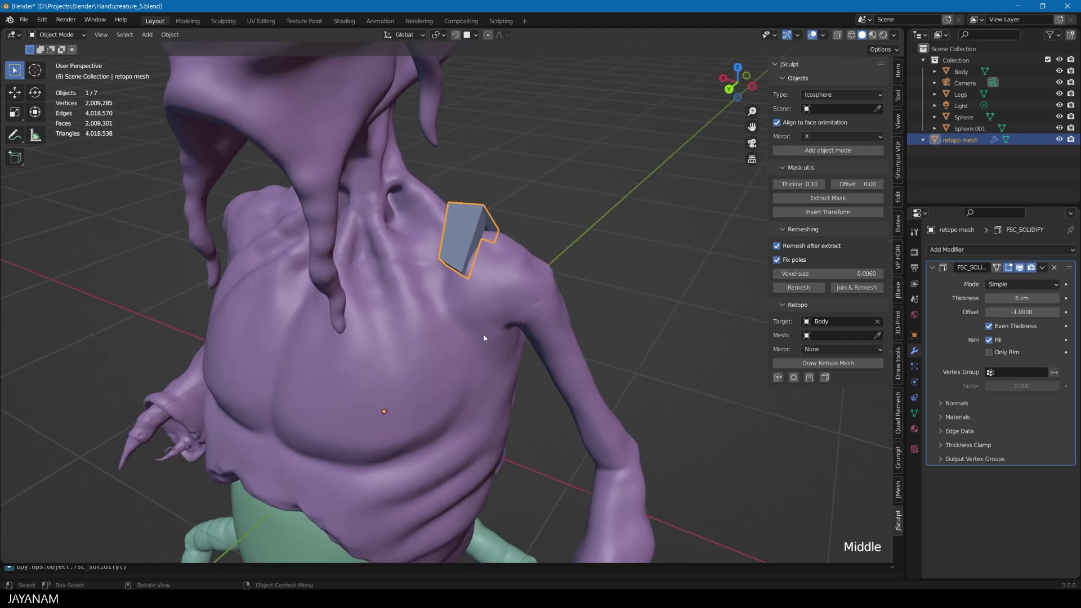
Edit the shoulder plate's mesh and reposition its outer ridge and rear corner vertices to refine the outline
key(Tab)
click(483, 201)
middle_drag(531, 243, 447, 279)
key(g)
click(571, 245)
key(g)
click(473, 267)
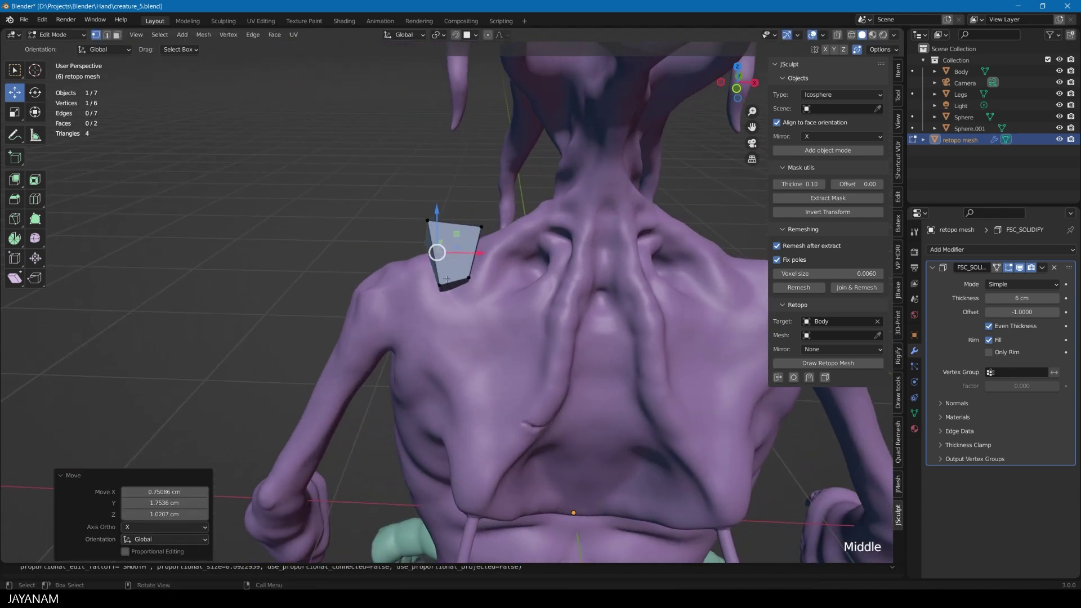
key(g)
click(484, 275)
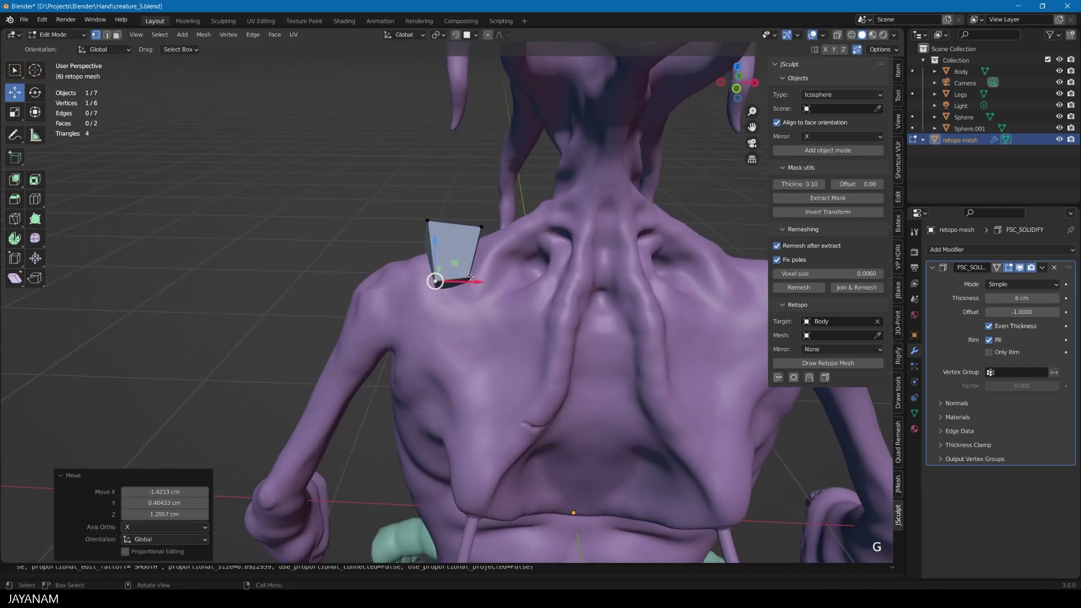
key(g)
click(475, 273)
Extrude the plate's three outer edge vertices about 14.8 cm along negative X and rotate them to follow the shoulder
middle_drag(476, 273, 481, 206)
shift+click(475, 200)
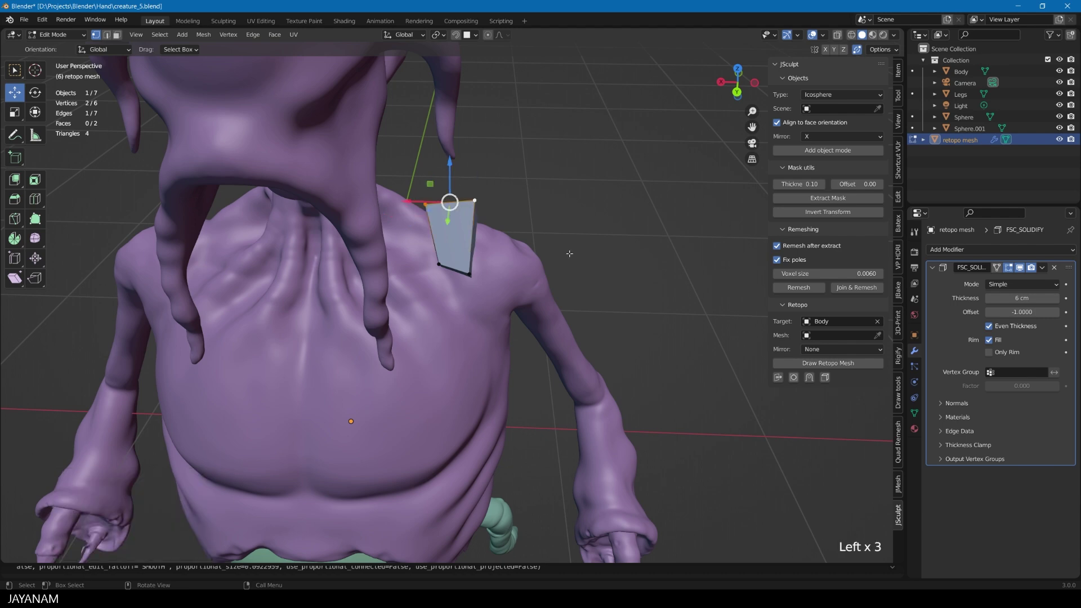
middle_drag(560, 262, 594, 249)
click(491, 203)
click(461, 274)
double_click(469, 258)
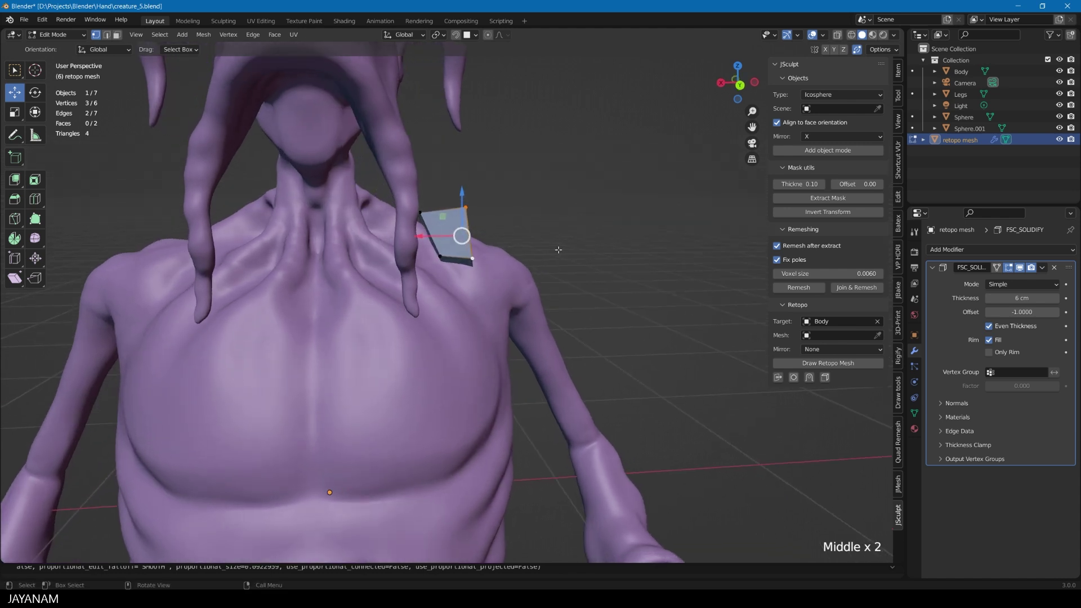
key(e)
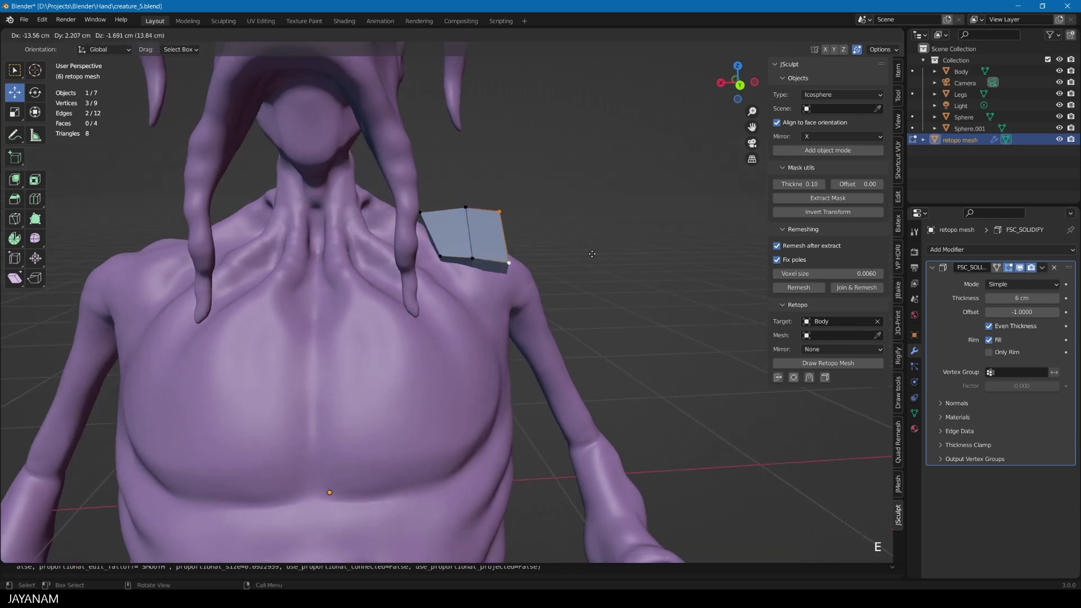
click(595, 254)
key(r)
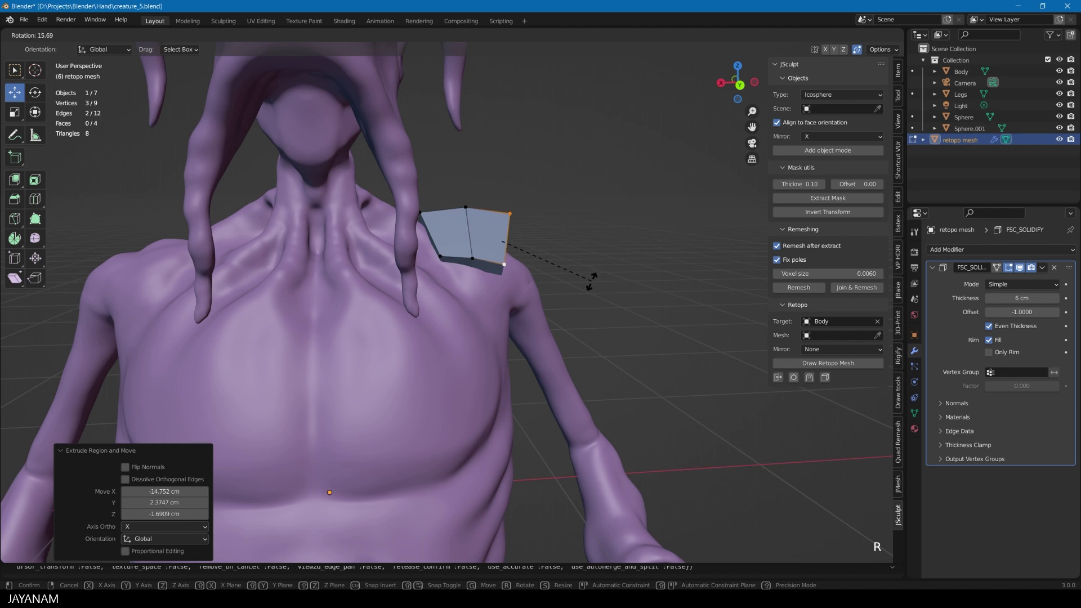
click(591, 280)
Move the plate's rear outer corner down and backward, and shift the front vertex nearest the neck to even the outline
middle_drag(563, 281, 503, 287)
click(522, 284)
key(g)
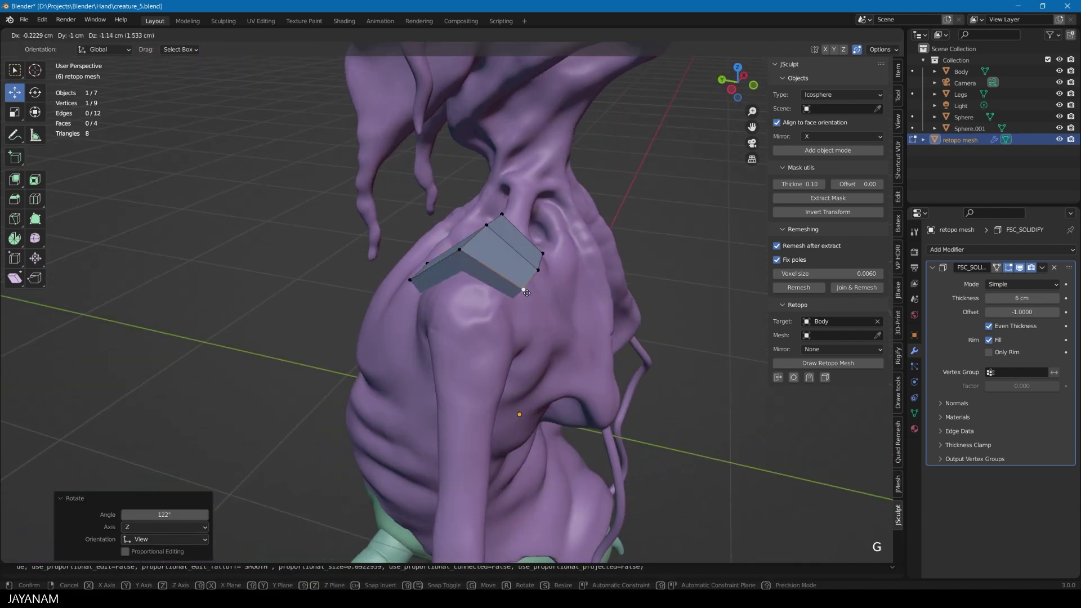
click(529, 294)
middle_drag(530, 294, 555, 353)
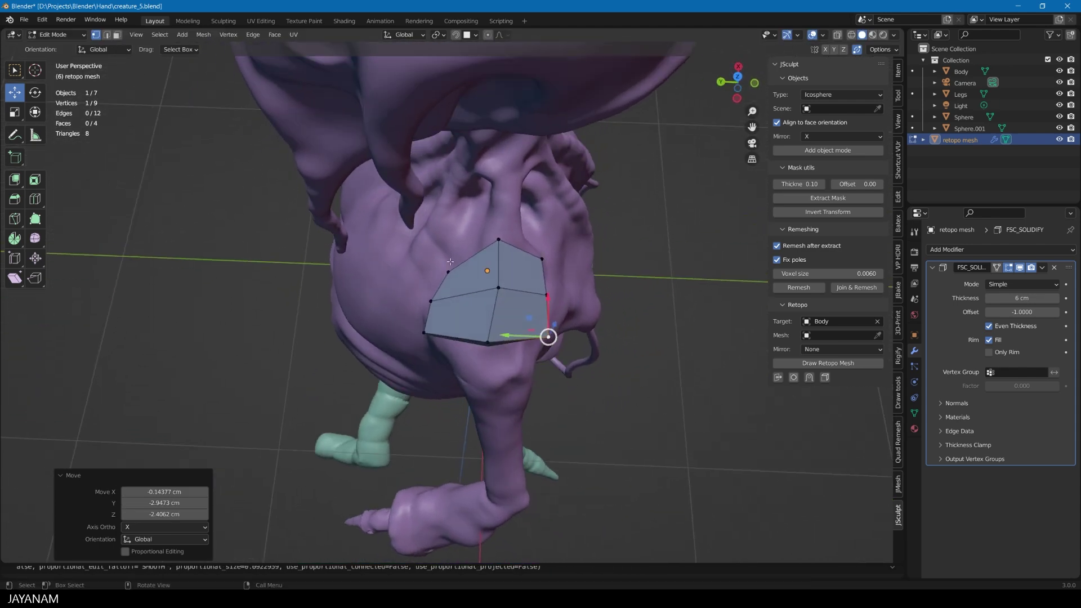
click(448, 268)
key(g)
click(448, 261)
Adjust the ridge line by moving the plate's centre vertex and the middle vertex of its outer edge
click(495, 286)
key(g)
click(496, 288)
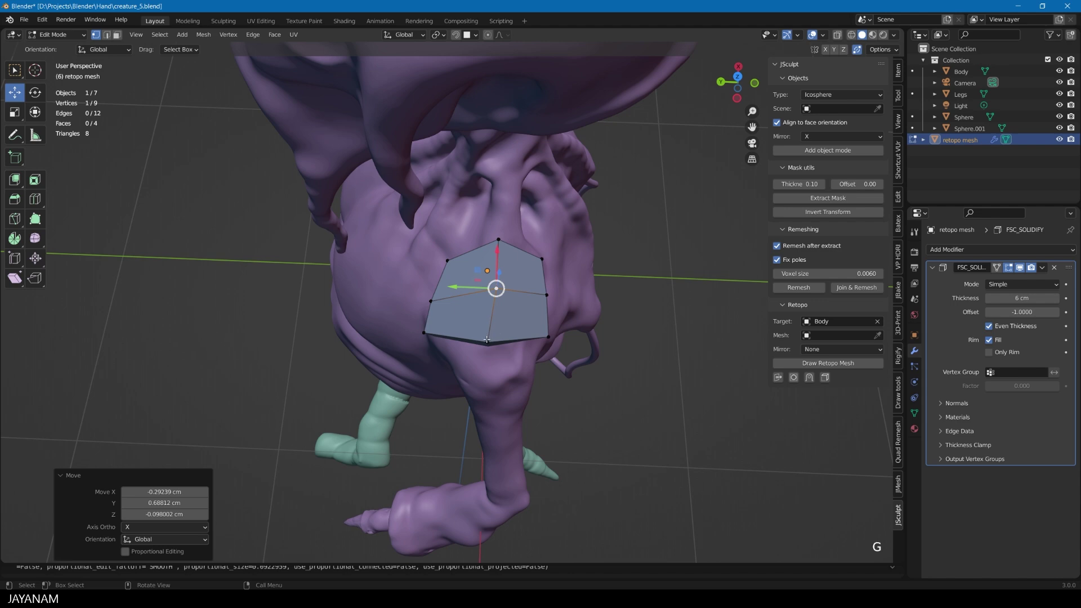
click(488, 342)
key(g)
click(498, 341)
Widen the plate's outer edge by repositioning its rear and front corner vertices
middle_drag(551, 292, 516, 229)
key(g)
click(536, 316)
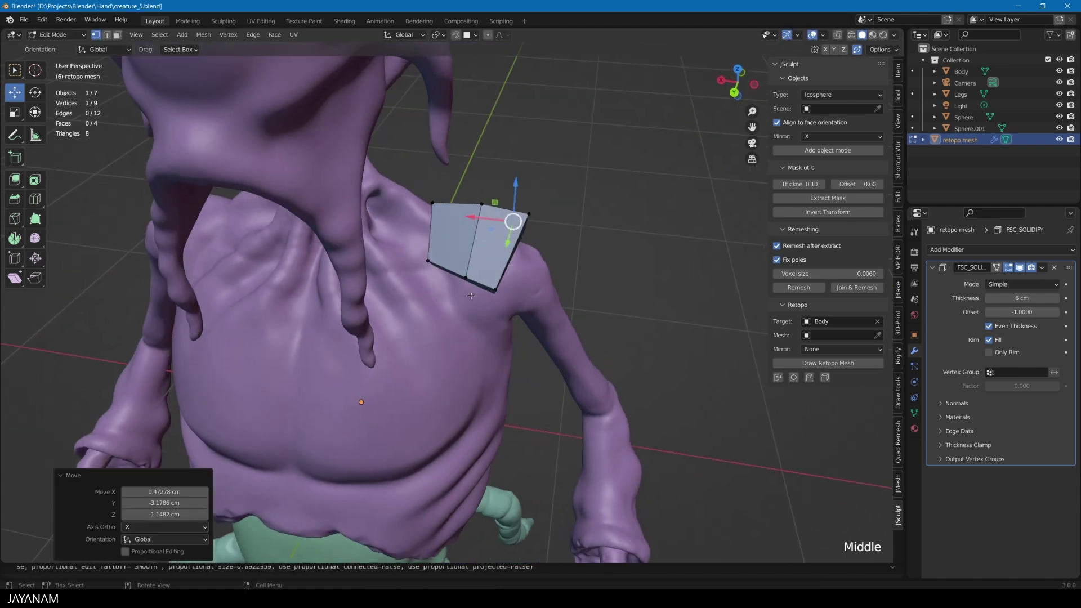
key(g)
click(498, 291)
click(498, 290)
click(496, 290)
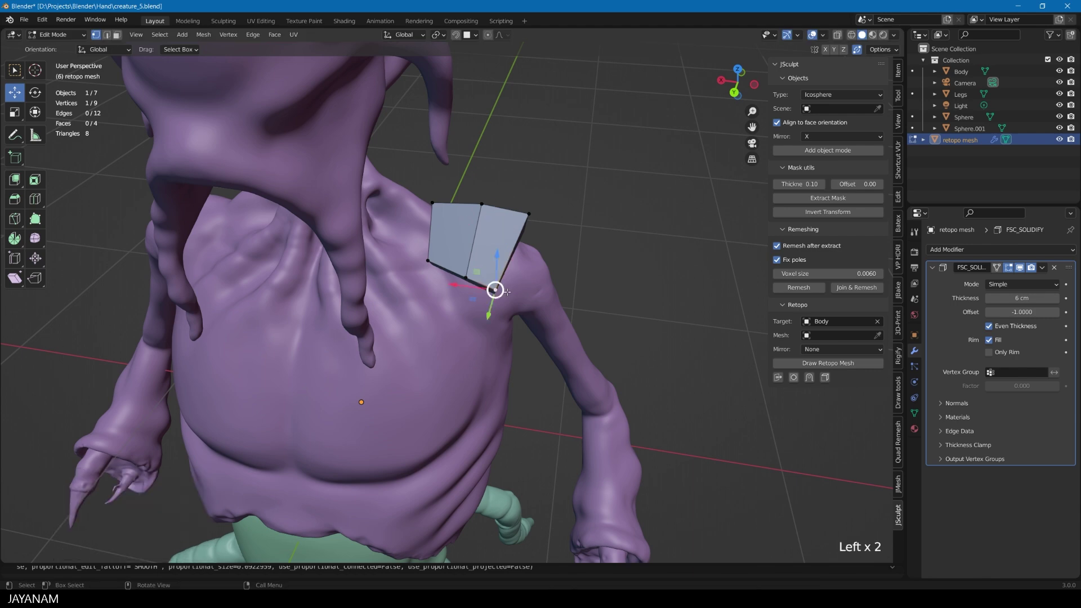
key(g)
click(529, 293)
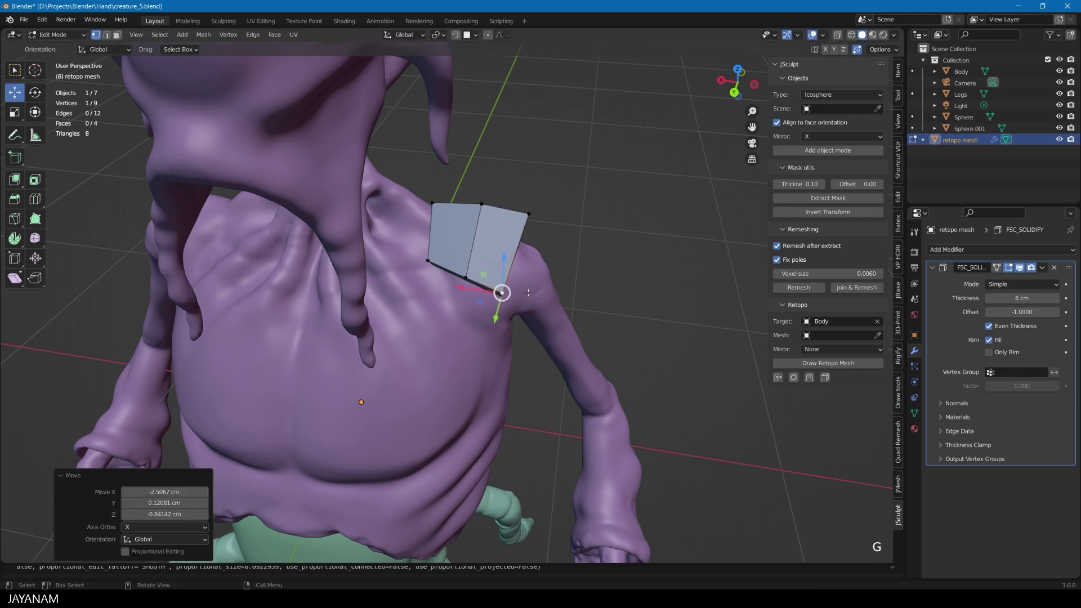
Extrude the plate's outer edge outward and down over the shoulder, rotate it about 22.7° and scale it down slightly
click(529, 214)
alt+click(526, 221)
middle_drag(535, 231, 557, 203)
key(e)
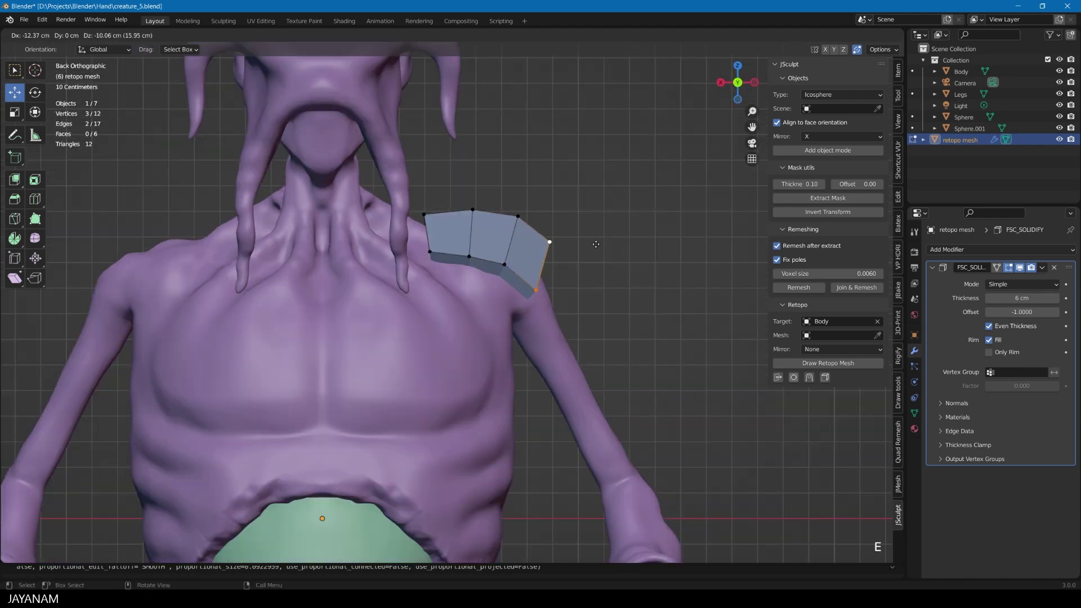
click(597, 246)
key(r)
click(602, 269)
key(s)
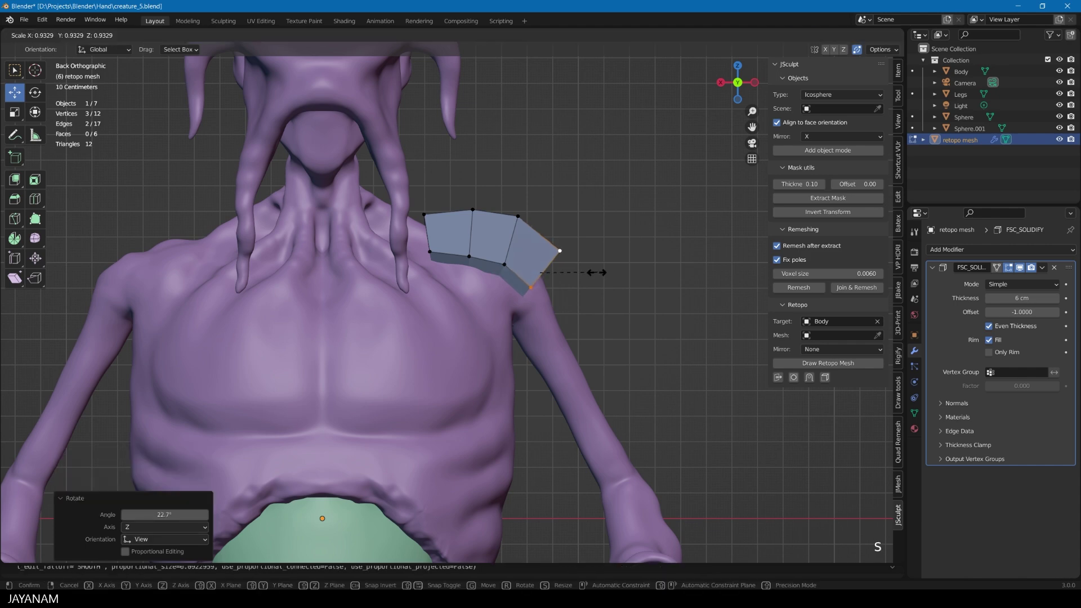
click(582, 275)
Reposition the corner vertices of the newly extruded outer edge to fit around the shoulder
middle_drag(536, 271, 619, 344)
click(538, 338)
click(497, 340)
drag(591, 276, 575, 273)
middle_drag(574, 273, 416, 293)
click(437, 318)
drag(436, 285, 436, 303)
Fine-tune the front vertices of the outer segment and lower the outermost ridge vertex toward the arm
middle_drag(435, 303, 646, 220)
key(g)
click(376, 308)
click(447, 309)
key(g)
click(450, 314)
click(567, 263)
key(g)
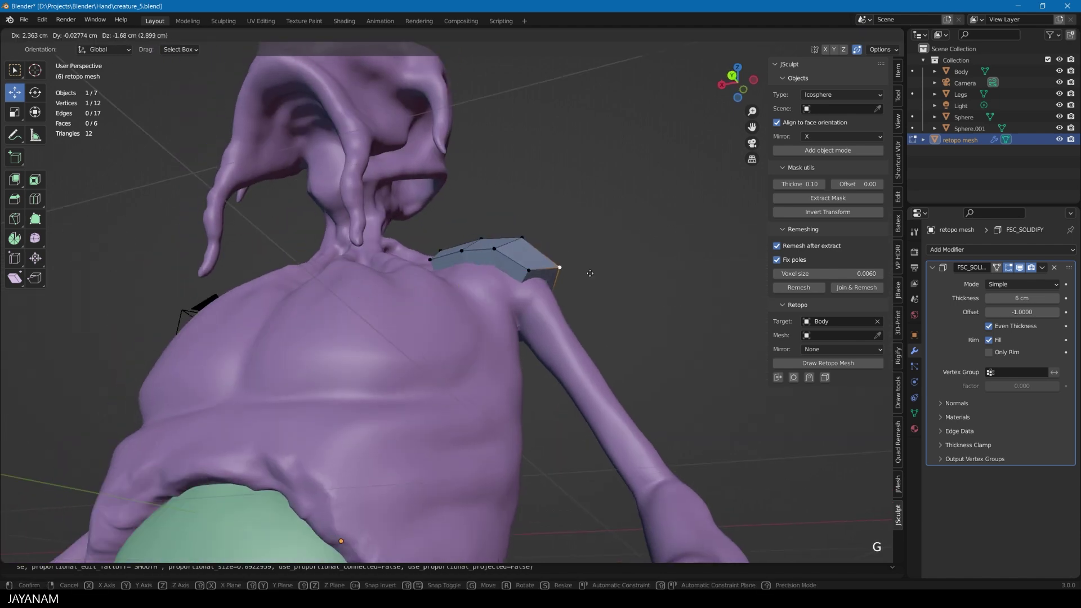
click(589, 275)
Move a ridge vertex, an inner edge vertex and the rear inner corner to round the plate's outline
middle_drag(590, 275, 631, 305)
click(520, 217)
key(g)
click(518, 224)
click(428, 213)
key(g)
click(420, 210)
middle_drag(420, 211, 296, 292)
key(g)
click(543, 249)
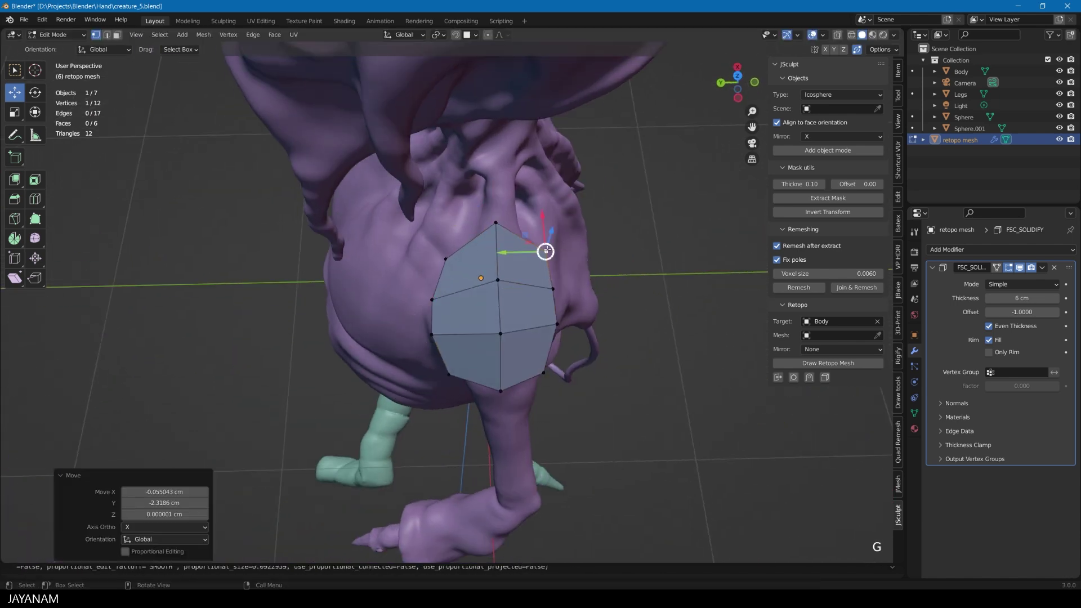
Adjust the front and rear corner vertices along the plate's inner edge near the neck
middle_drag(542, 249, 535, 372)
key(Tab)
scroll(536, 372, up, 3)
key(Tab)
click(441, 261)
key(g)
click(443, 261)
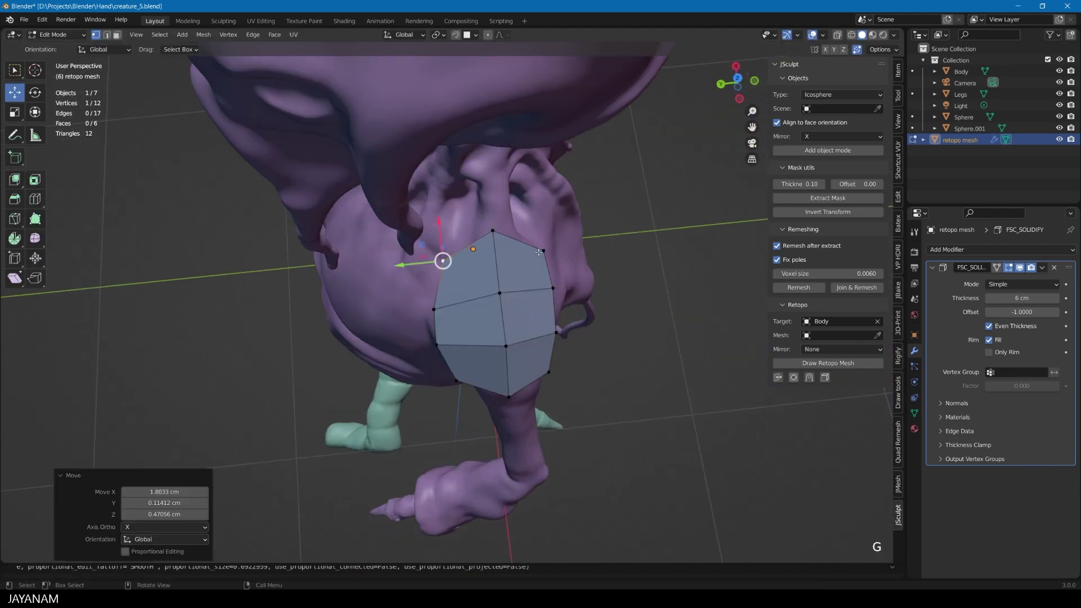
click(543, 252)
key(g)
Reposition the innermost ridge vertex, the next ridge vertex down and the adjacent rear edge vertex of the plate
click(494, 231)
key(g)
click(497, 229)
click(500, 293)
key(g)
click(502, 294)
click(553, 289)
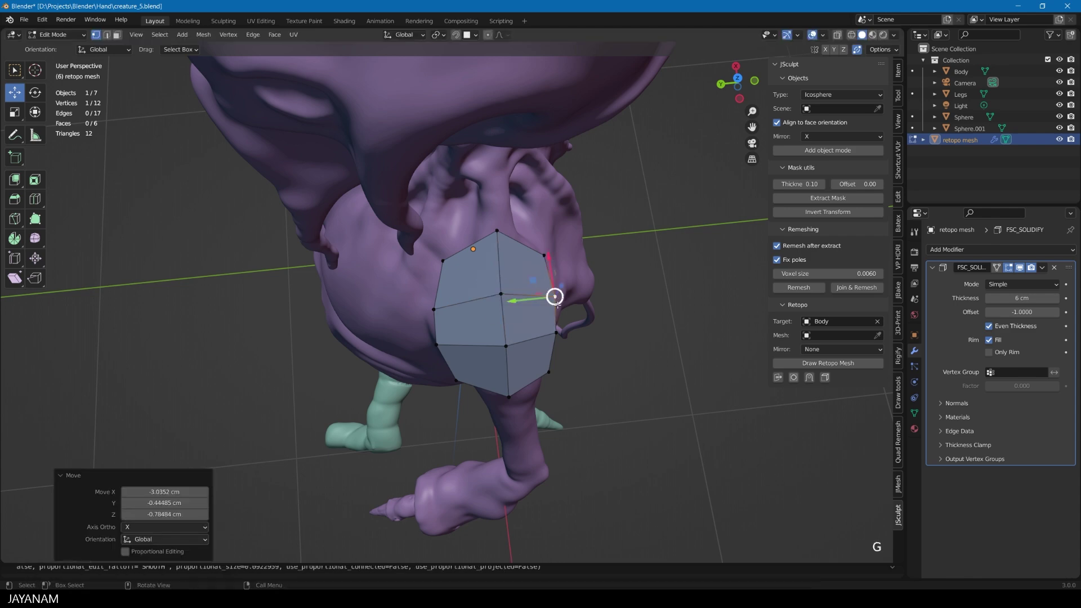
Return to Object Mode and apply the FSC_SOLIDIFY modifier to the retopo mesh
middle_drag(555, 297, 578, 367)
scroll(613, 335, down, 6)
key(Tab)
scroll(565, 370, up, 6)
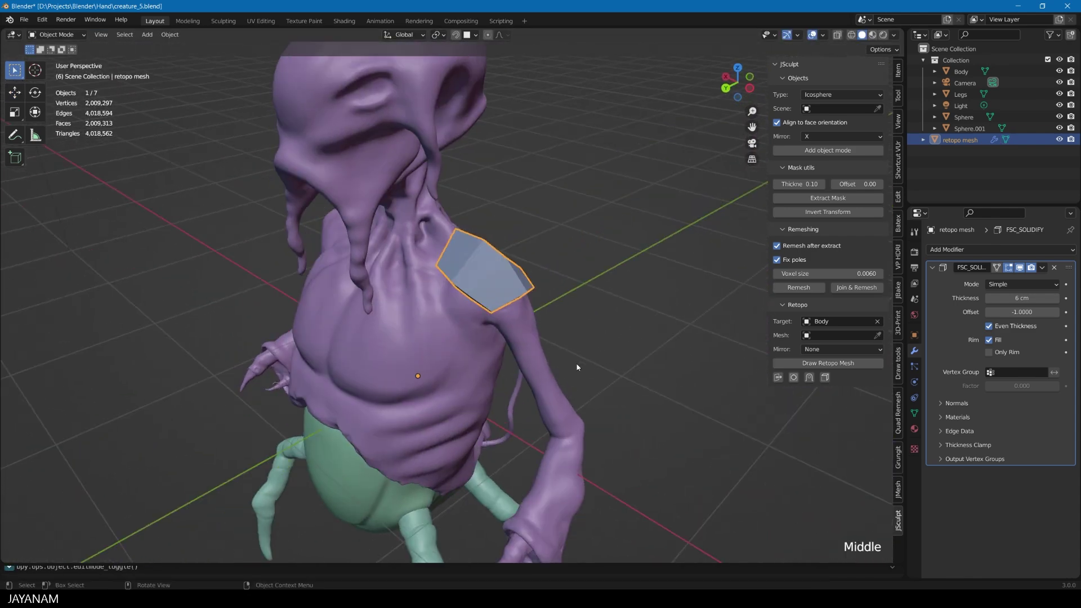
click(1045, 268)
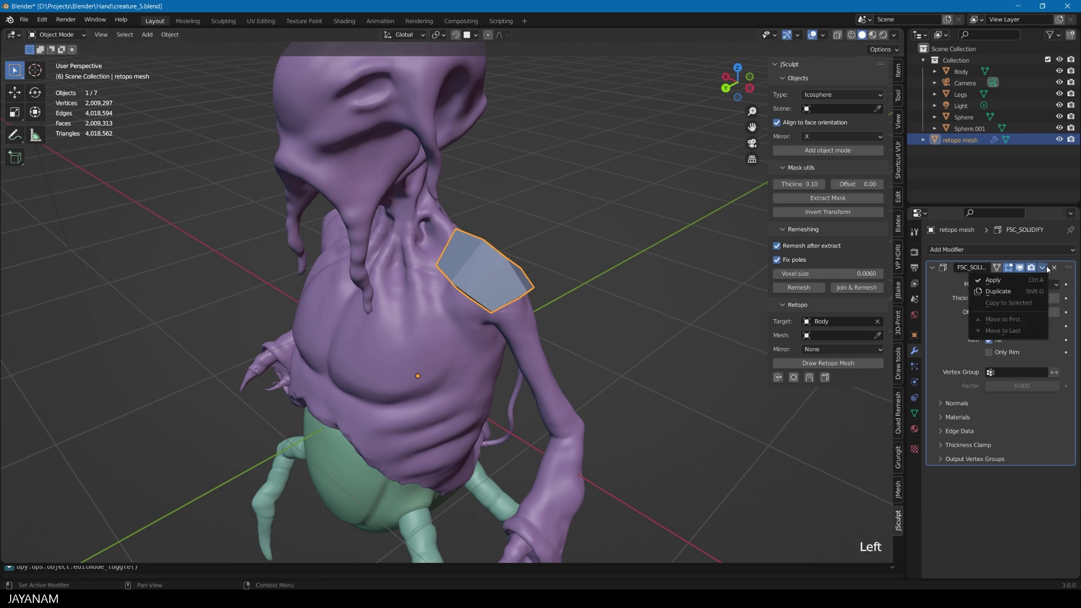
click(994, 281)
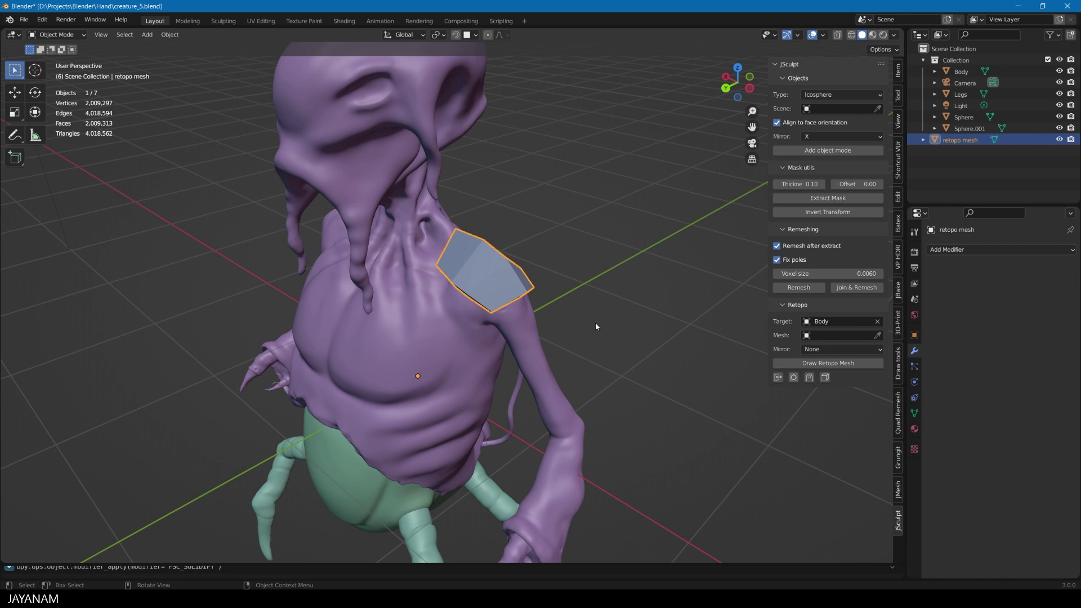
Mirror the shoulder plate across the X axis onto the opposite shoulder using the JMesh Mirror operation
click(900, 497)
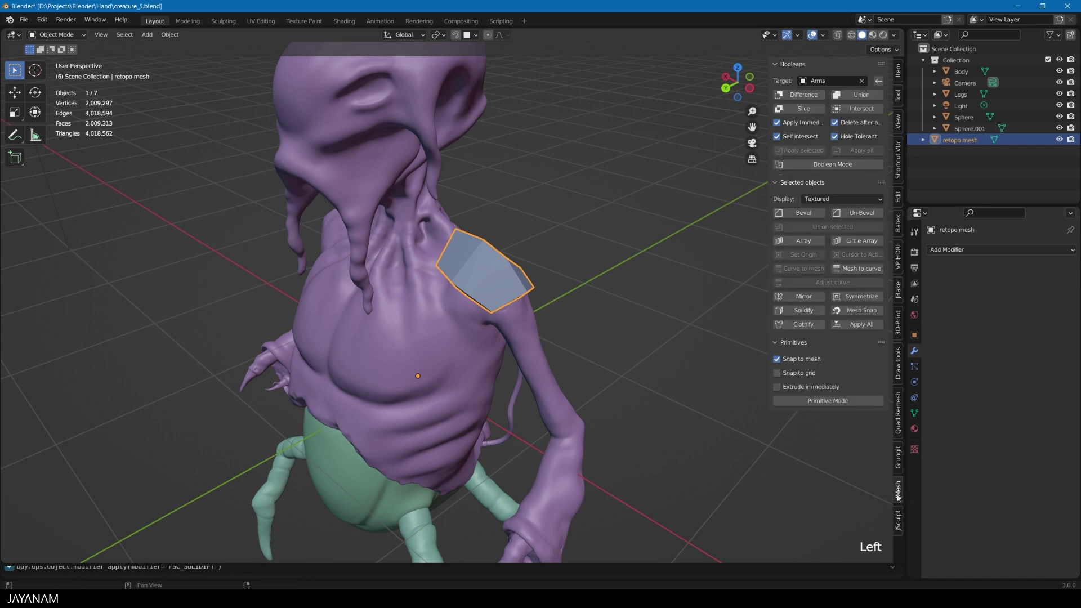
click(802, 297)
middle_drag(518, 283, 621, 265)
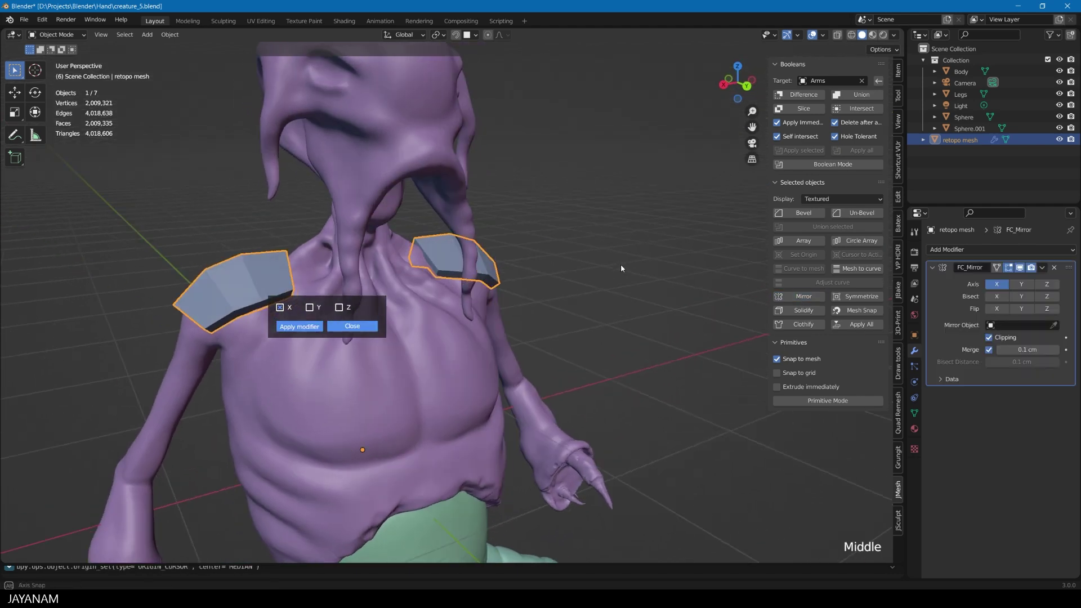
middle_drag(349, 195, 369, 181)
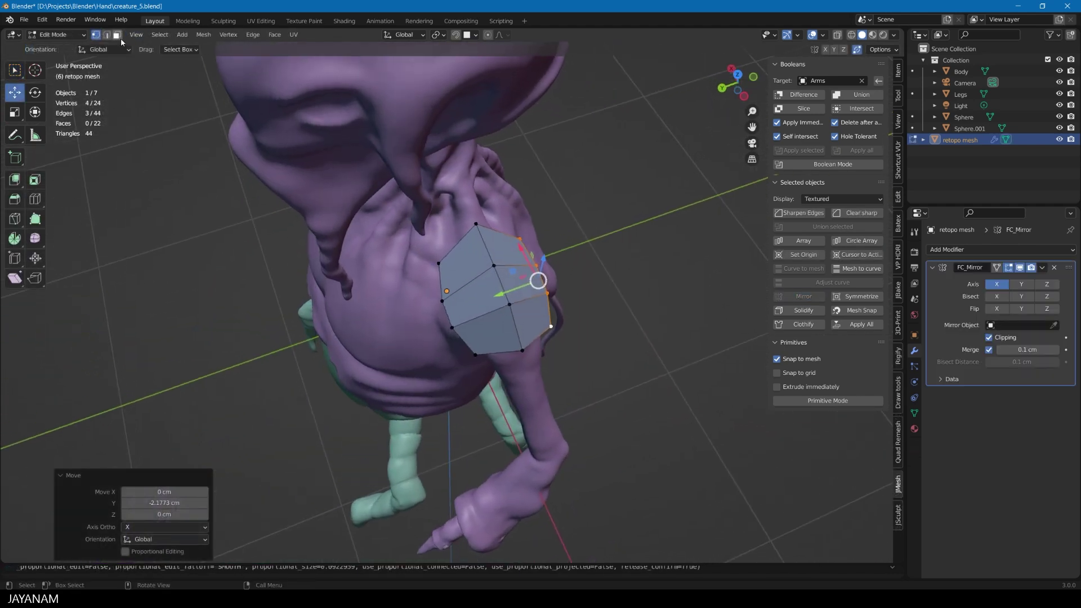
Inset the plate's six outer faces together by about 4.6 cm to form a border
click(348, 224)
click(464, 261)
shift+click(506, 251)
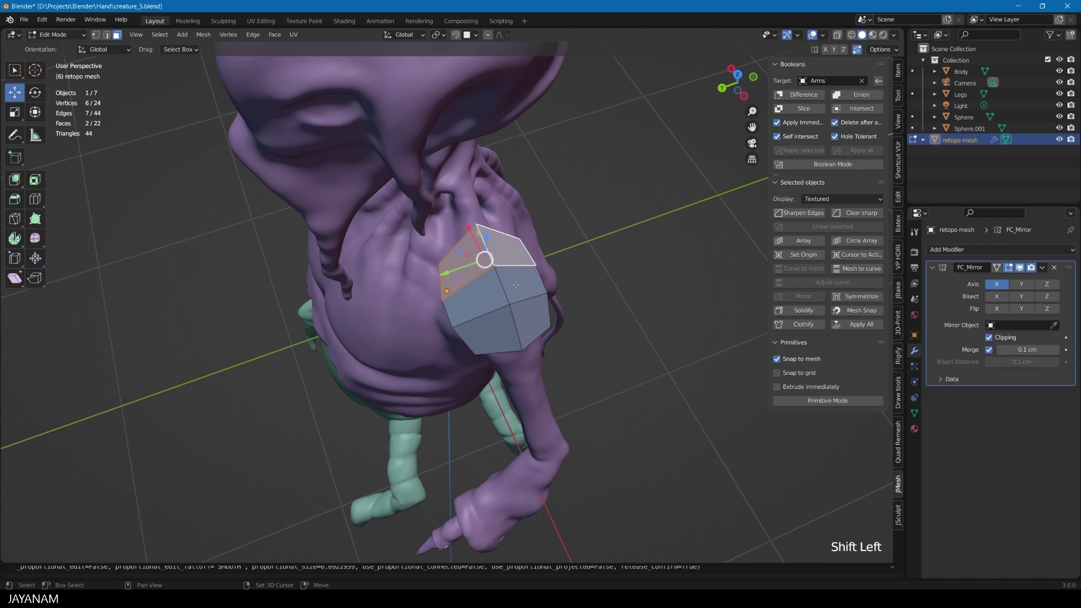
shift+click(521, 281)
shift+click(479, 303)
shift+click(497, 326)
shift+click(497, 326)
middle_drag(497, 327, 645, 338)
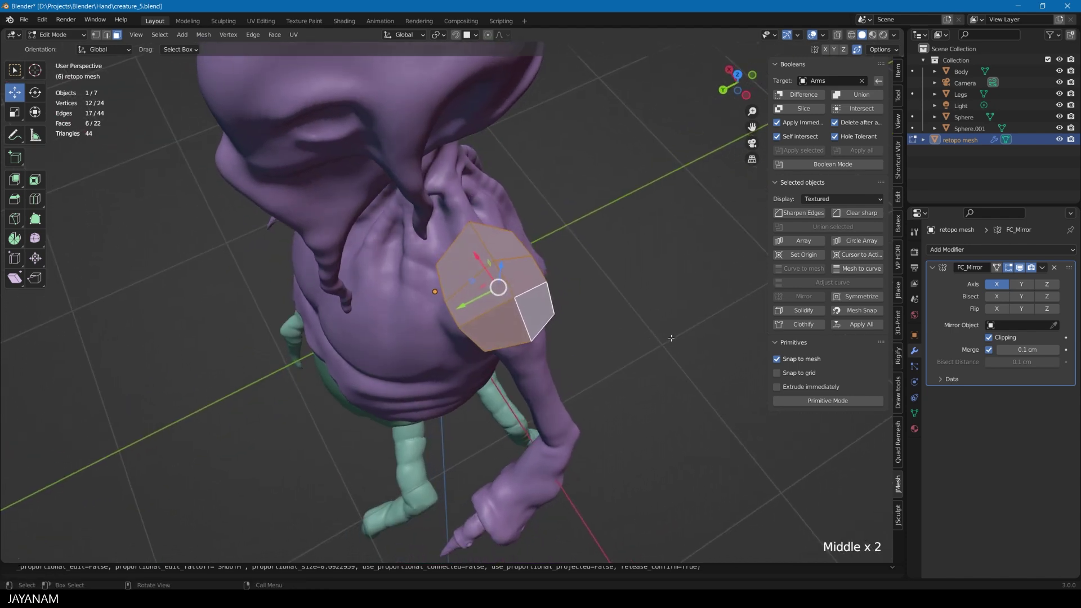
key(i)
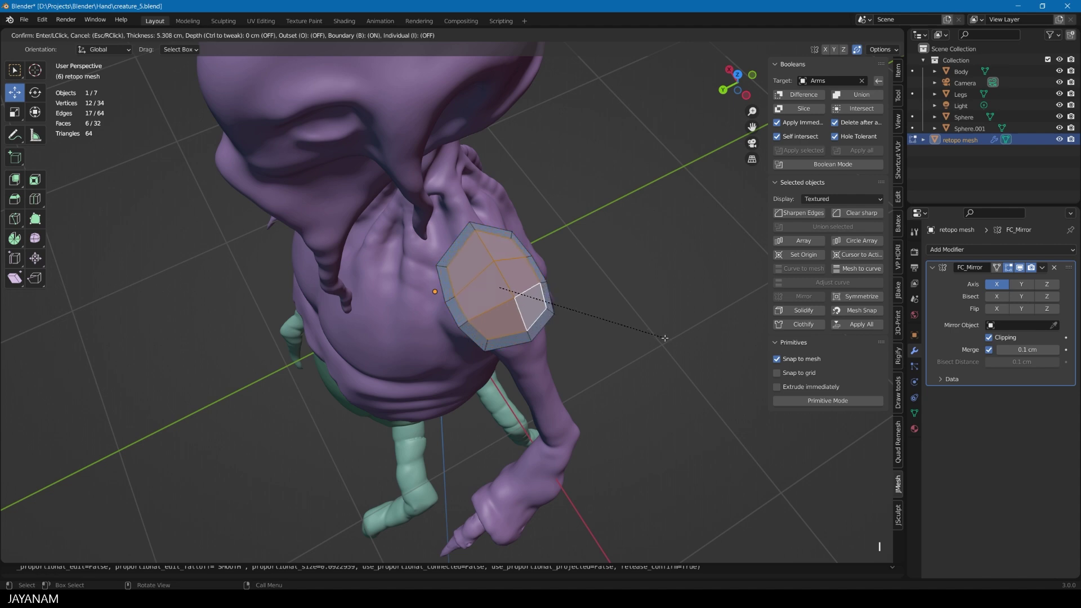
click(666, 338)
Sink the inset faces into the plate by 3.55 cm with Extrude Manifold
middle_drag(667, 326, 704, 281)
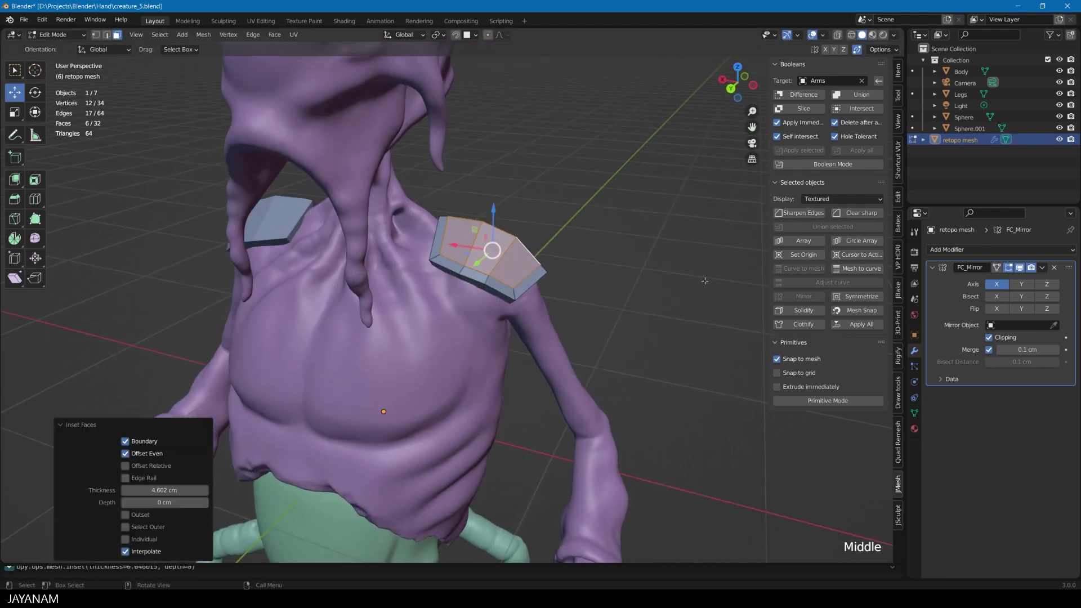
click(16, 180)
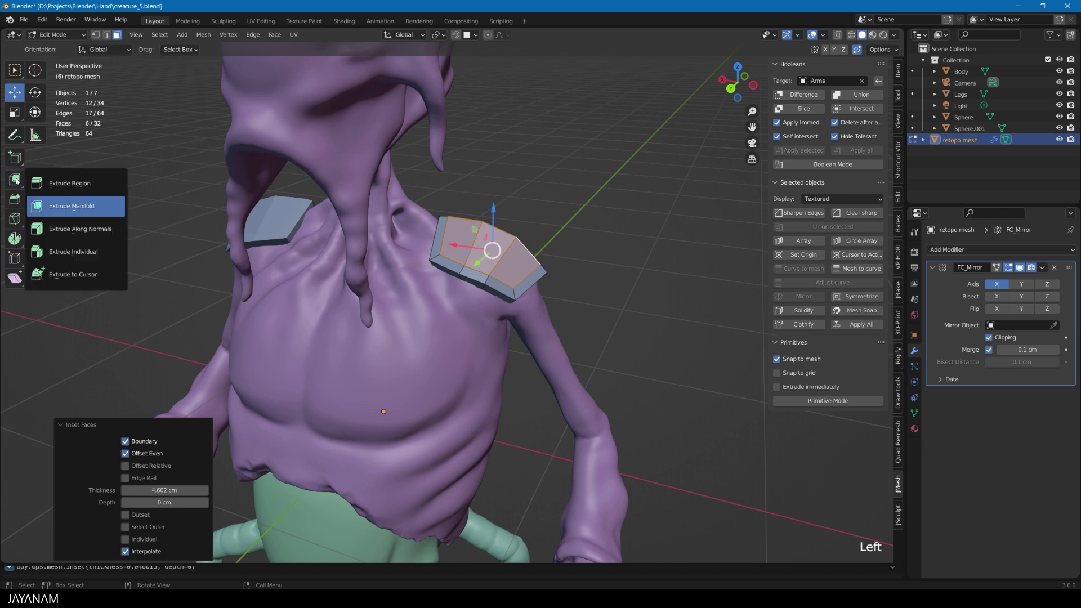
click(74, 207)
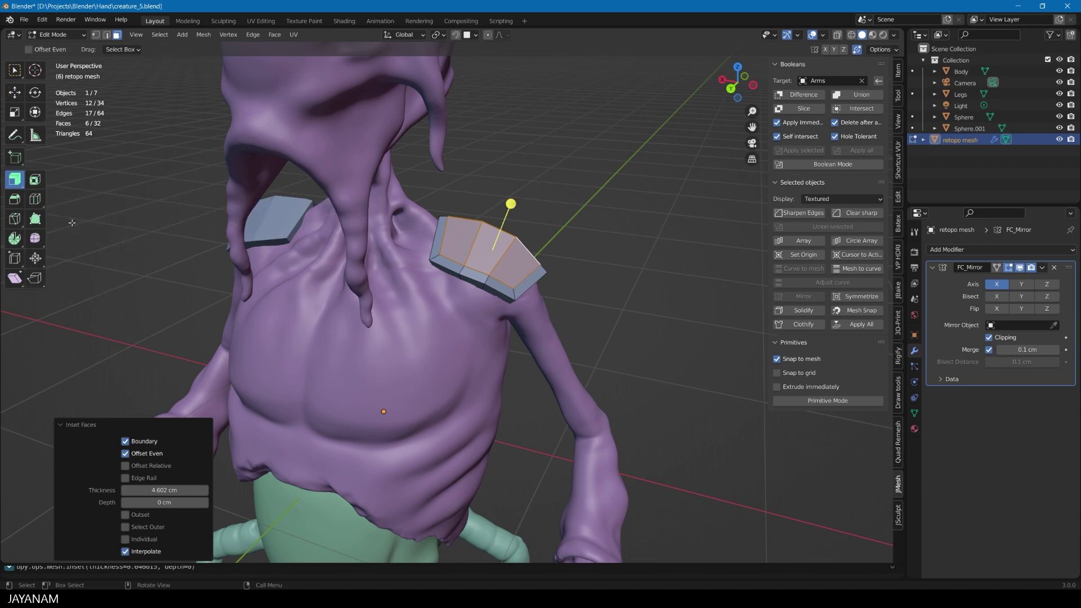
drag(511, 205, 508, 225)
mouse_move(508, 225)
middle_down()
mouse_move(508, 237)
mouse_move(507, 226)
middle_up()
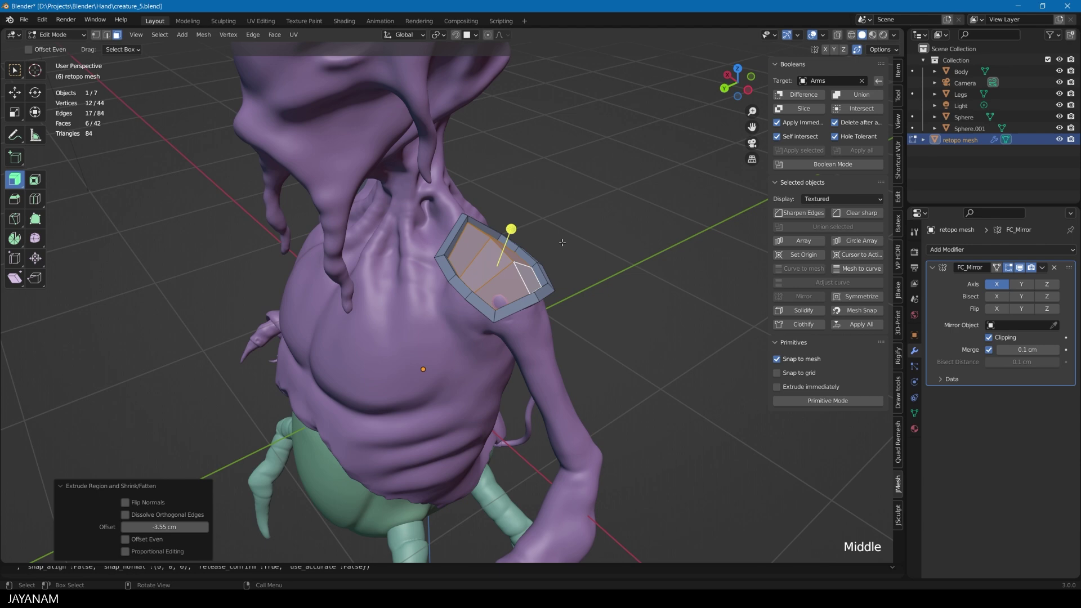
Scale the recessed faces to 0.975 and shift them slightly upward within the border
key(s)
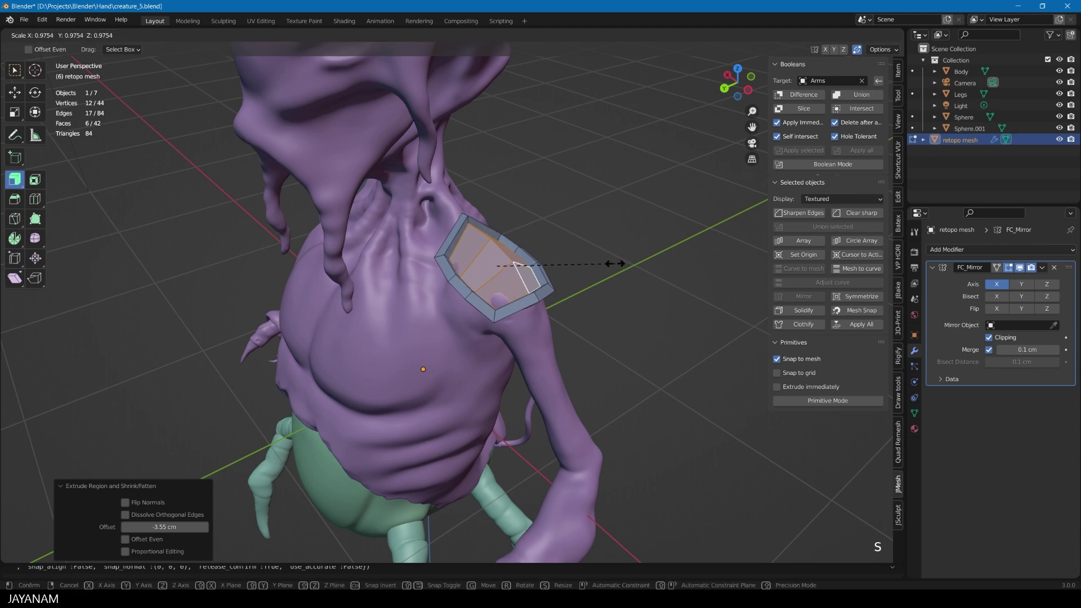
click(618, 263)
middle_drag(618, 263, 671, 218)
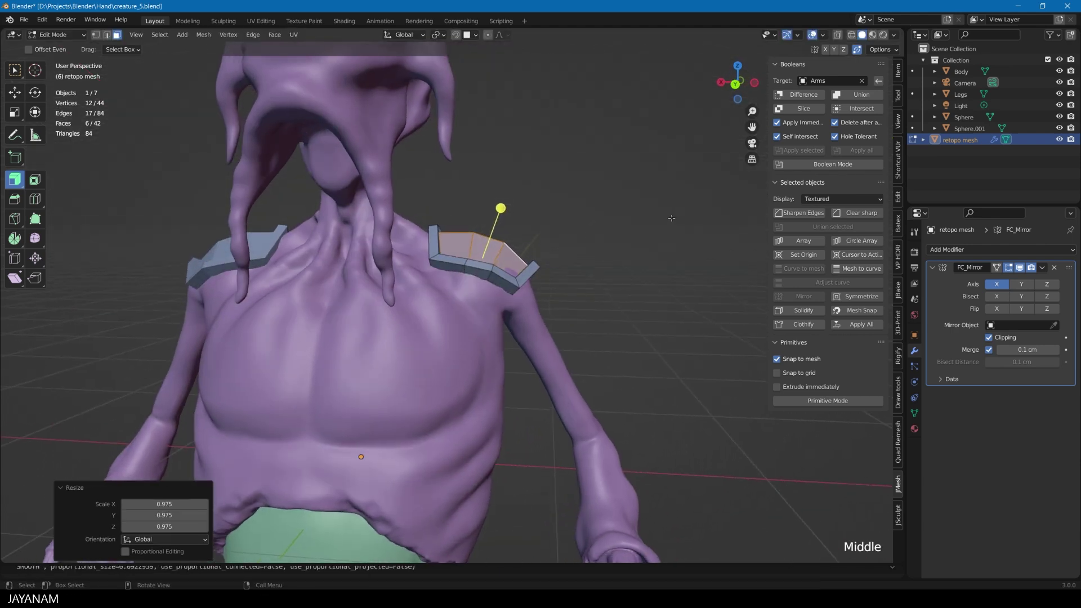
key(g)
click(543, 232)
Scale the recessed faces again to about 0.976 to even out the plate's border
middle_drag(544, 232, 507, 282)
key(s)
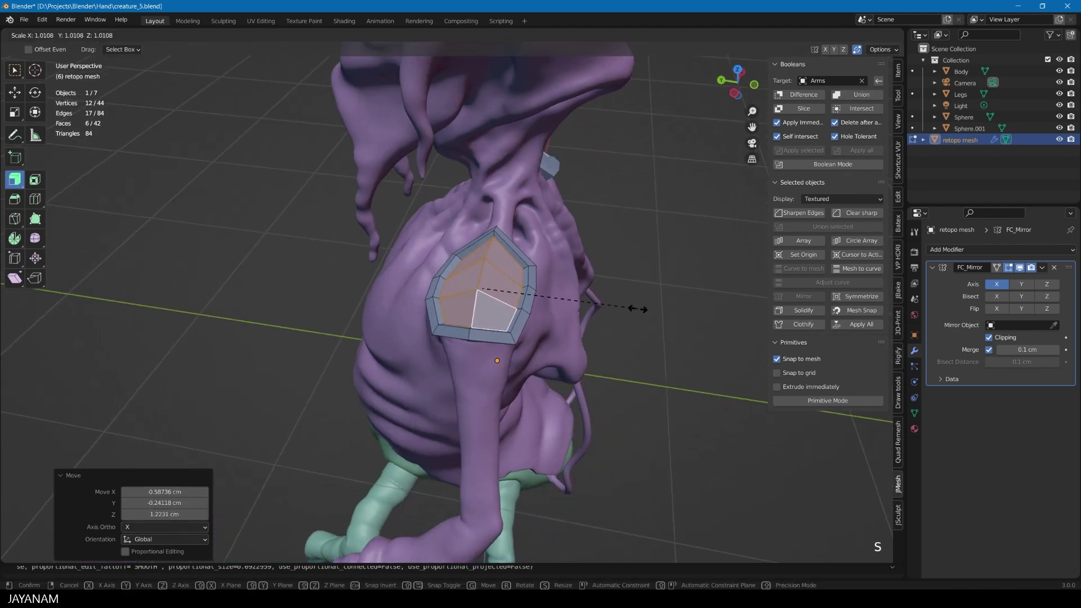
click(643, 308)
middle_drag(643, 309, 685, 299)
key(s)
click(515, 294)
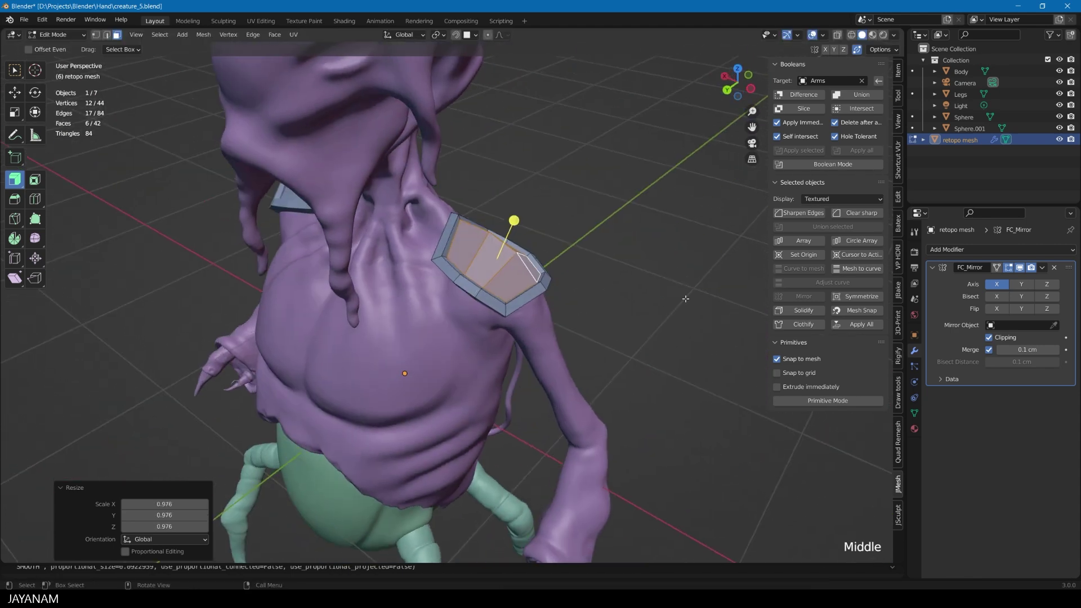
Apply the plate's mirror modifier and voxel-remesh both plates at a fine voxel size in Sculpt Mode
key(Tab)
scroll(617, 321, down, 2)
click(616, 321)
mouse_move(616, 321)
middle_down()
mouse_move(676, 309)
mouse_move(606, 314)
middle_up()
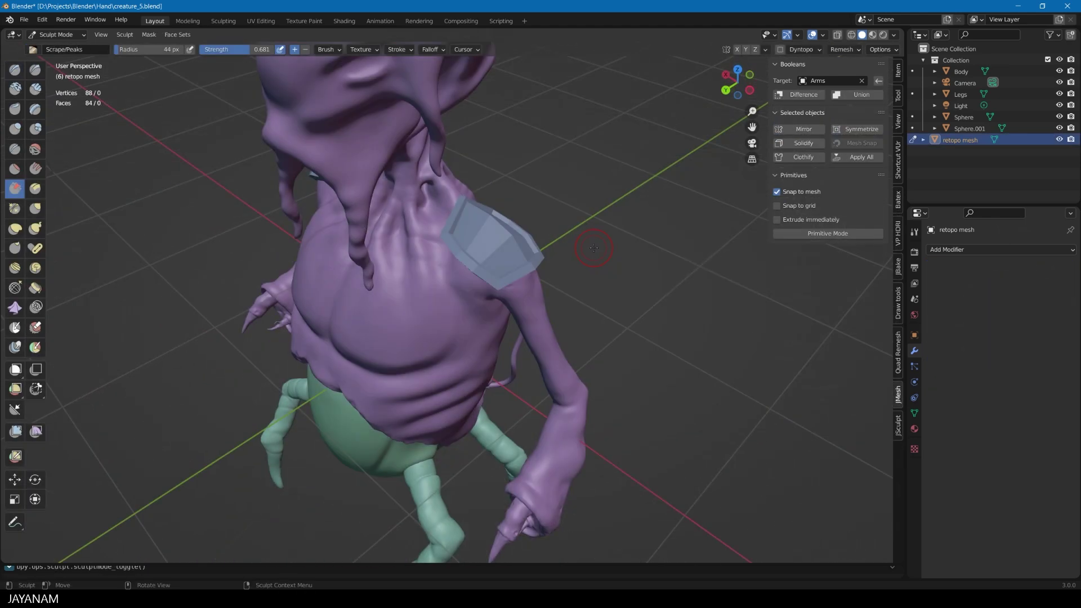
key(shift+r)
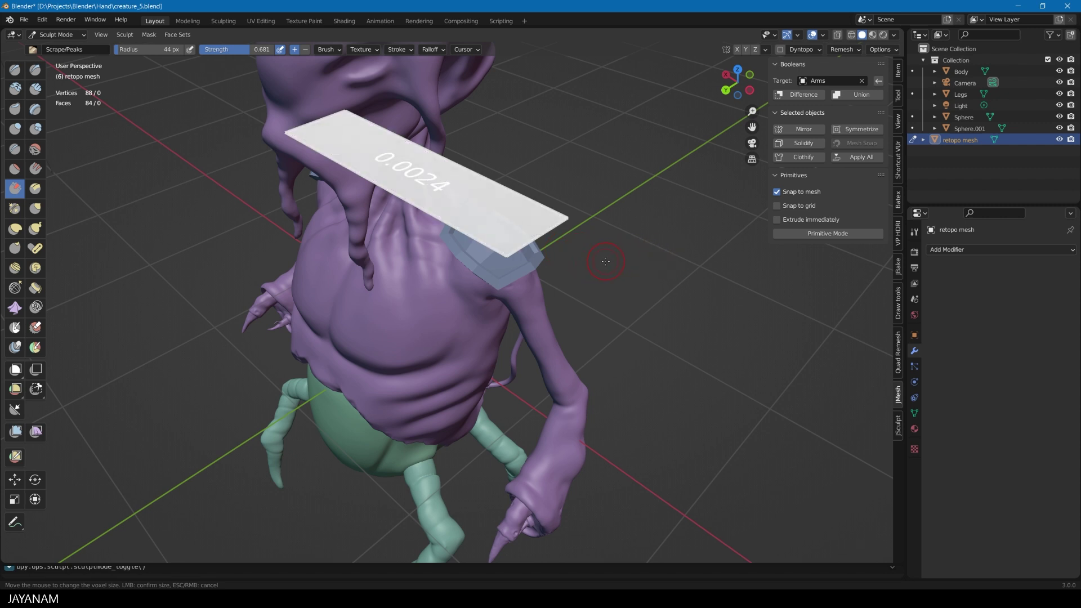
click(601, 262)
Soften both plates with the Smooth mesh filter at strength 1.000
click(114, 52)
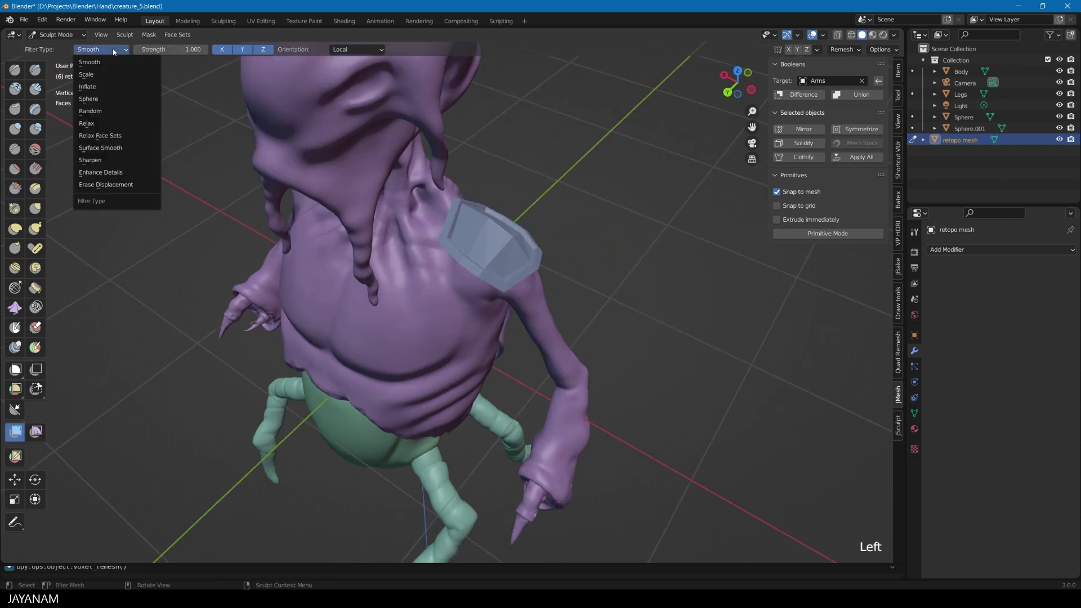
click(101, 65)
middle_drag(576, 189, 484, 225)
drag(372, 270, 745, 297)
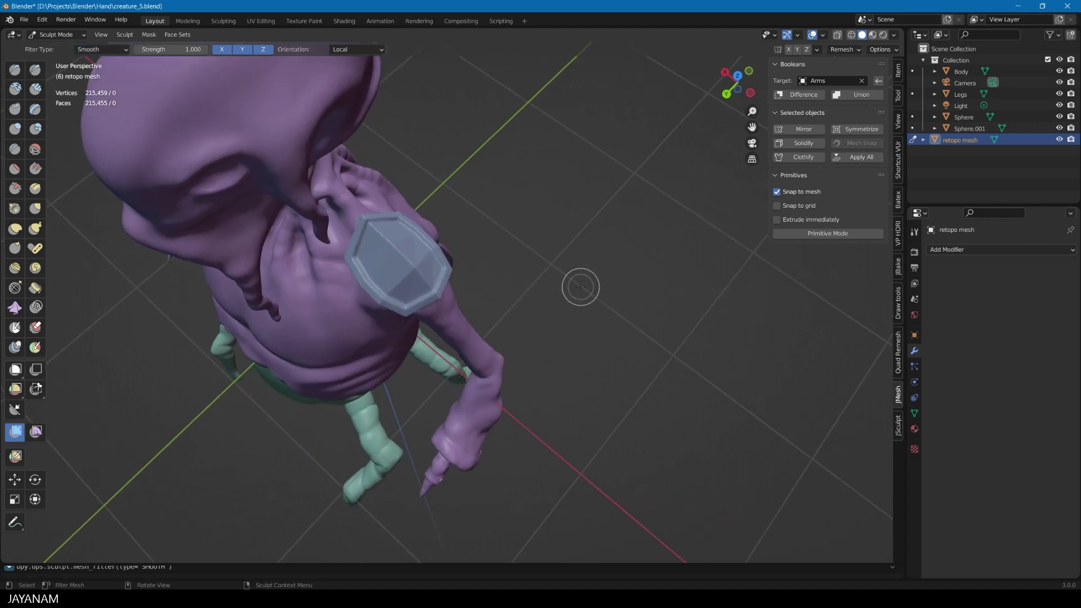
Scrape down the plate's lower front and outer rim edges with the Scrape/Peaks brush, mirrored across X
middle_drag(545, 281, 526, 245)
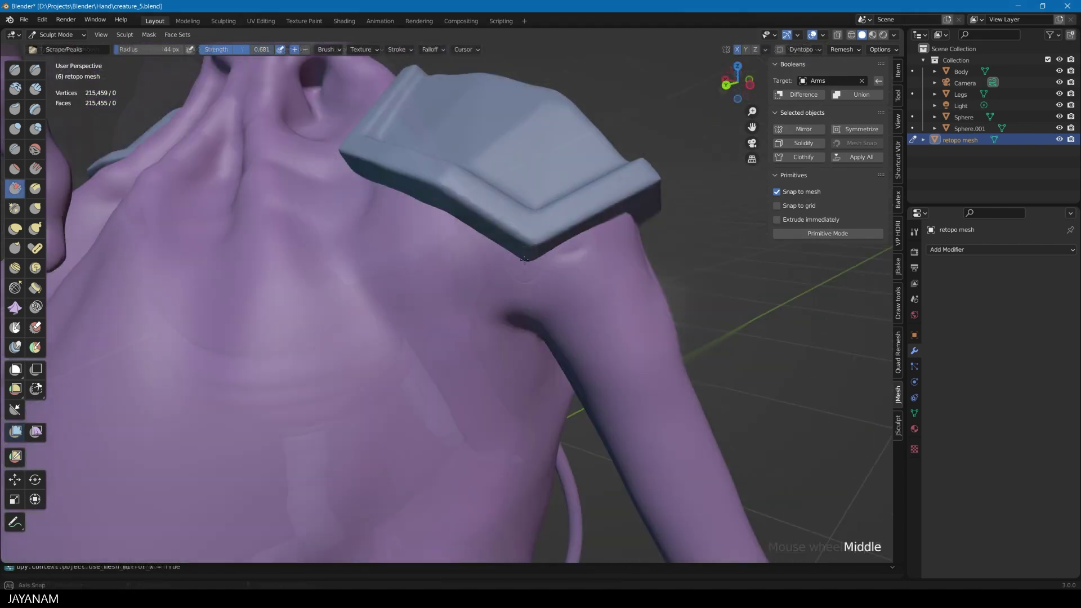
drag(525, 260, 538, 229)
scroll(616, 179, up, 2)
middle_drag(637, 183, 605, 181)
drag(551, 180, 551, 187)
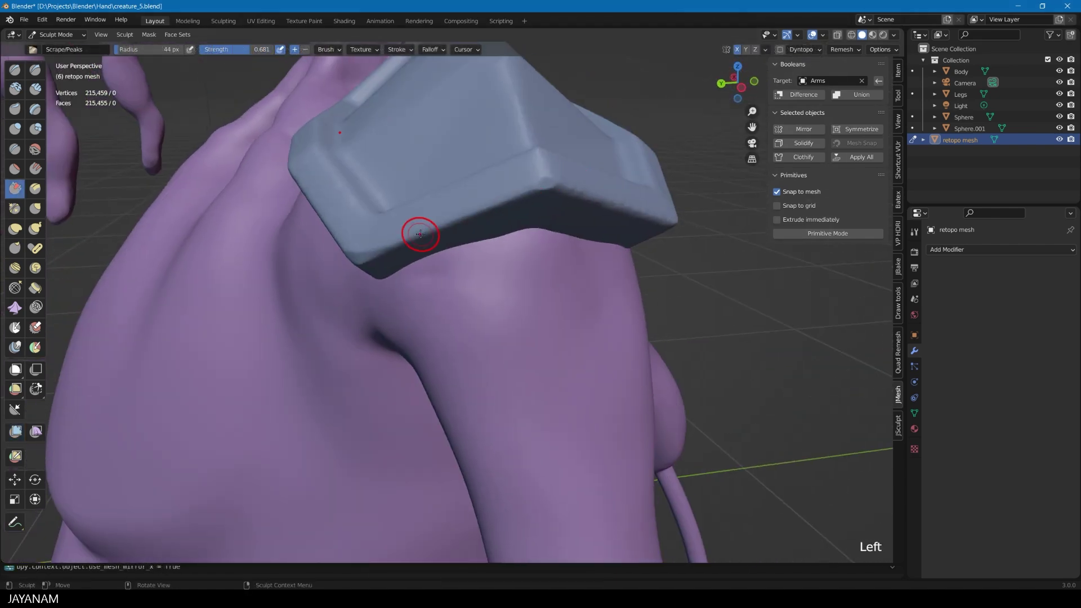
drag(420, 234, 463, 219)
middle_drag(437, 235, 563, 276)
mouse_move(529, 236)
middle_down()
mouse_move(487, 205)
mouse_move(410, 261)
middle_up()
click(487, 207)
click(456, 195)
Hide the Body and scrape the plate's outer corner and adjoining rim edges with the Scrape/Peaks brush
scroll(495, 225, down, 3)
scroll(498, 246, up, 1)
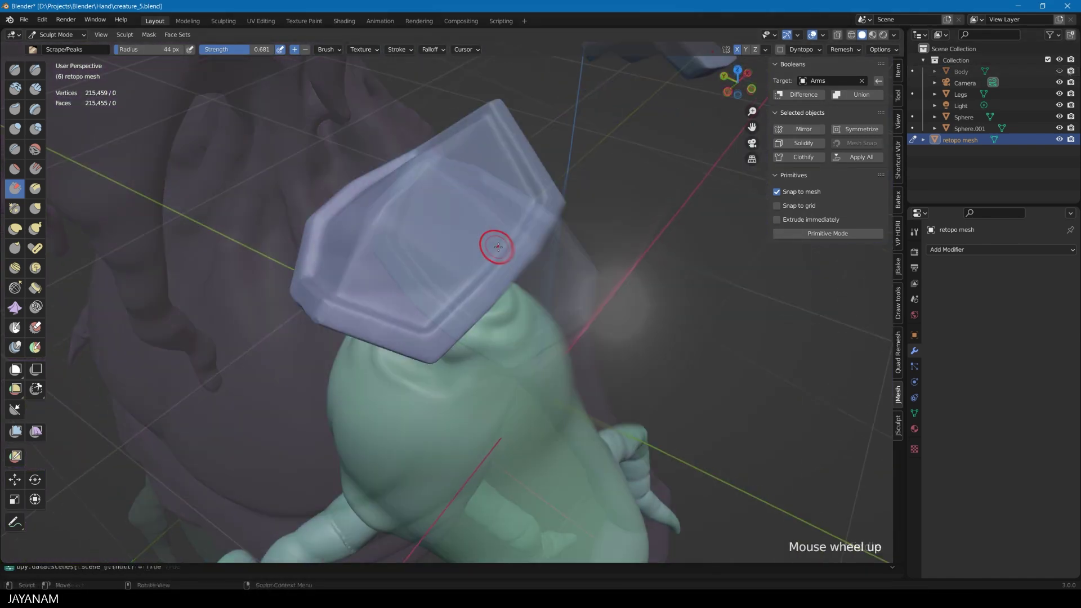
drag(429, 350, 410, 353)
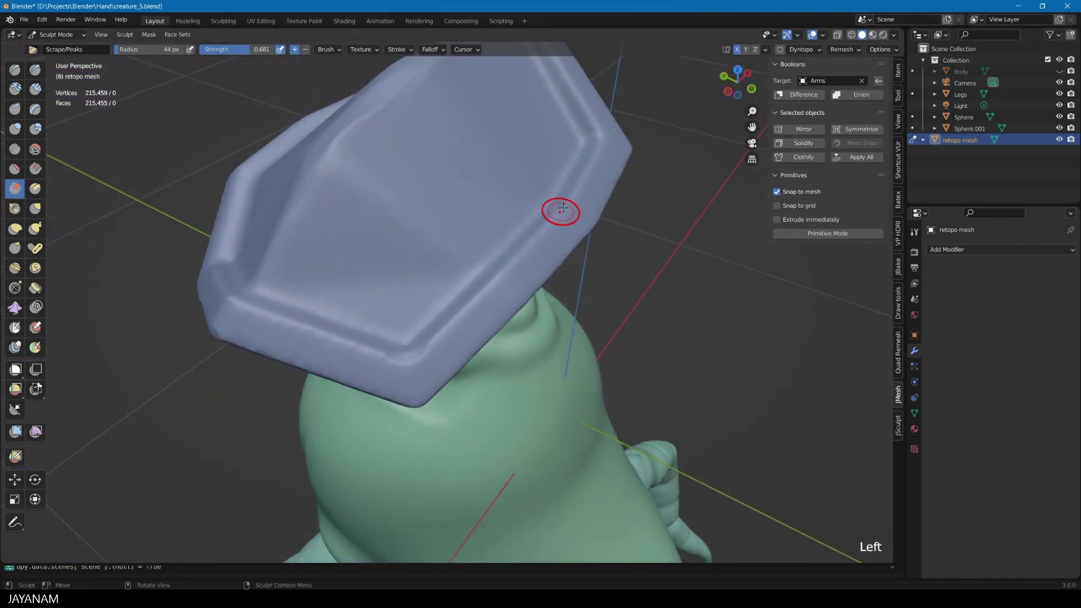
drag(560, 210, 442, 333)
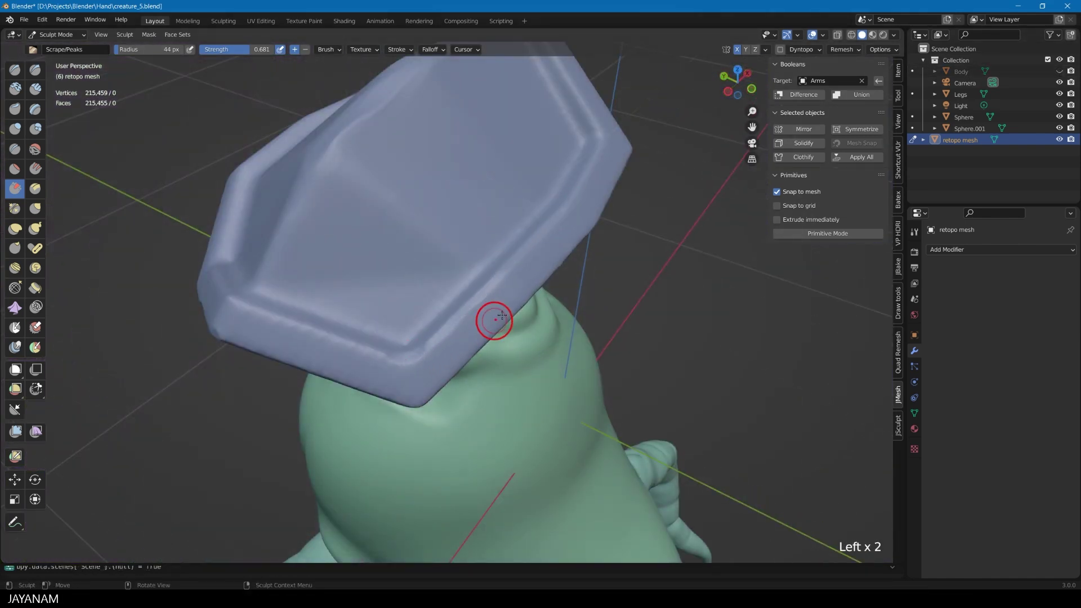
mouse_move(494, 320)
middle_down()
mouse_move(538, 210)
mouse_move(469, 211)
mouse_move(439, 170)
middle_up()
click(538, 214)
click(539, 235)
click(438, 170)
drag(438, 170, 459, 201)
Scrape the plate's inner rim corner and blend the plate's surface with the Smooth brush
middle_drag(460, 201, 368, 250)
drag(367, 251, 361, 238)
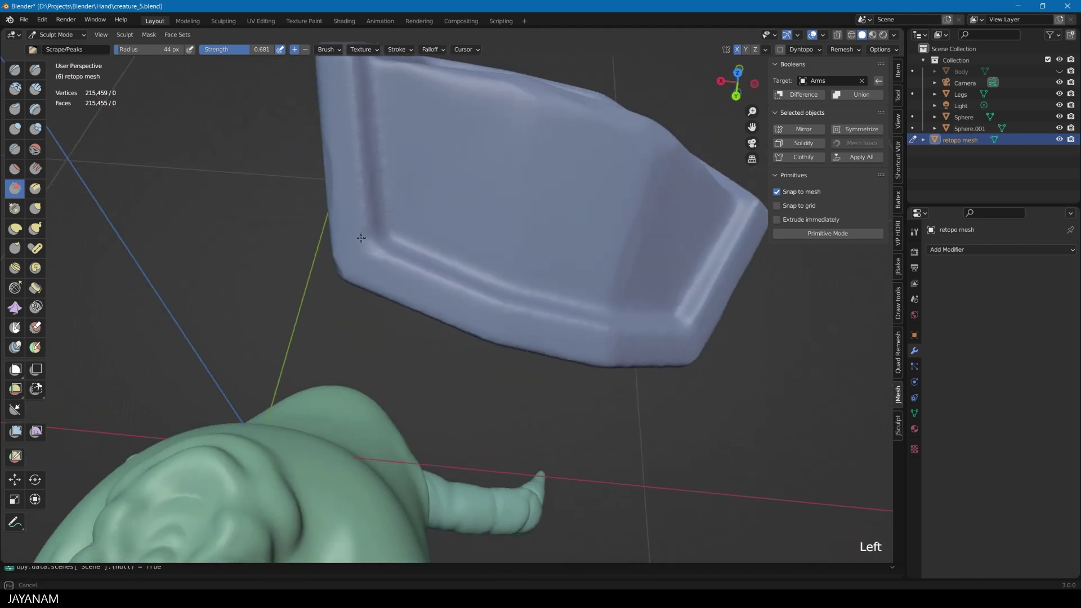
scroll(391, 239, down, 2)
middle_drag(391, 238, 482, 229)
drag(482, 229, 483, 229)
shift+drag(485, 230, 531, 281)
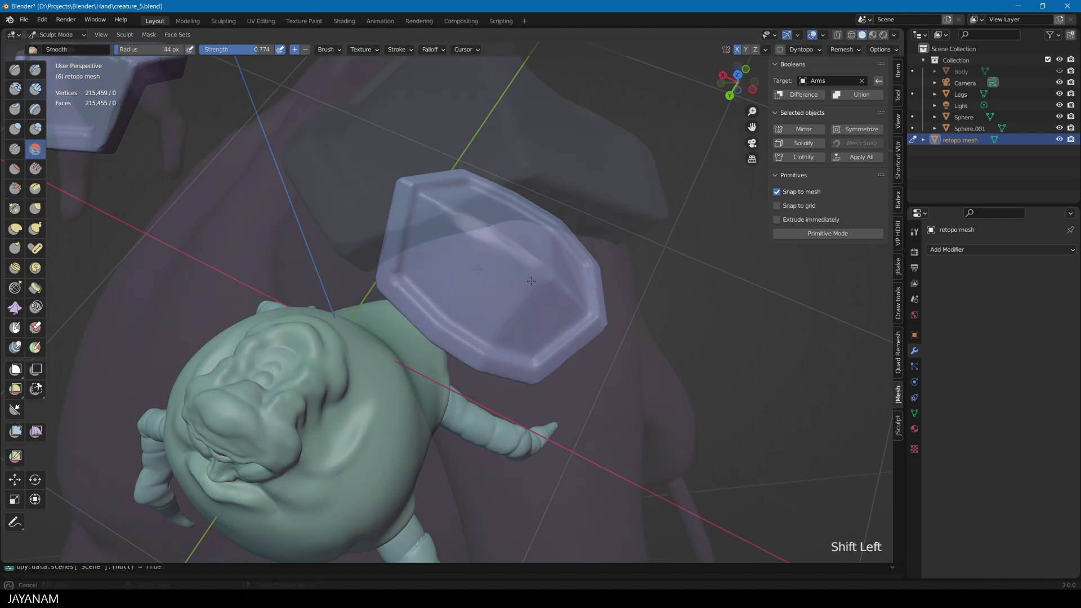
Show the Body and carve worn dents into the plate's rim and corner with the inverted Clay Strips brush
ctrl+click(513, 217)
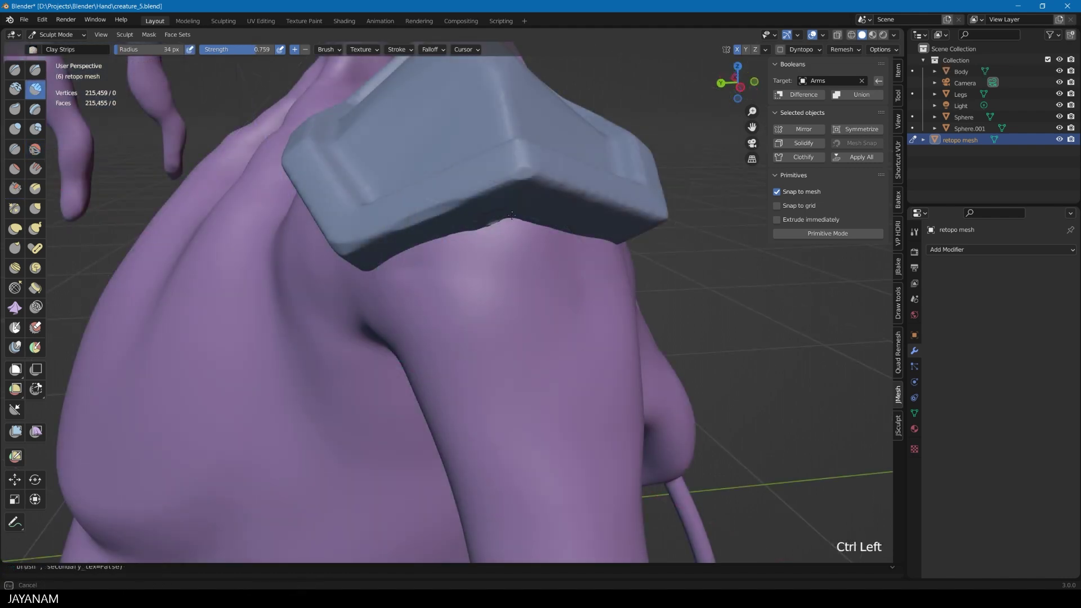
ctrl+click(514, 216)
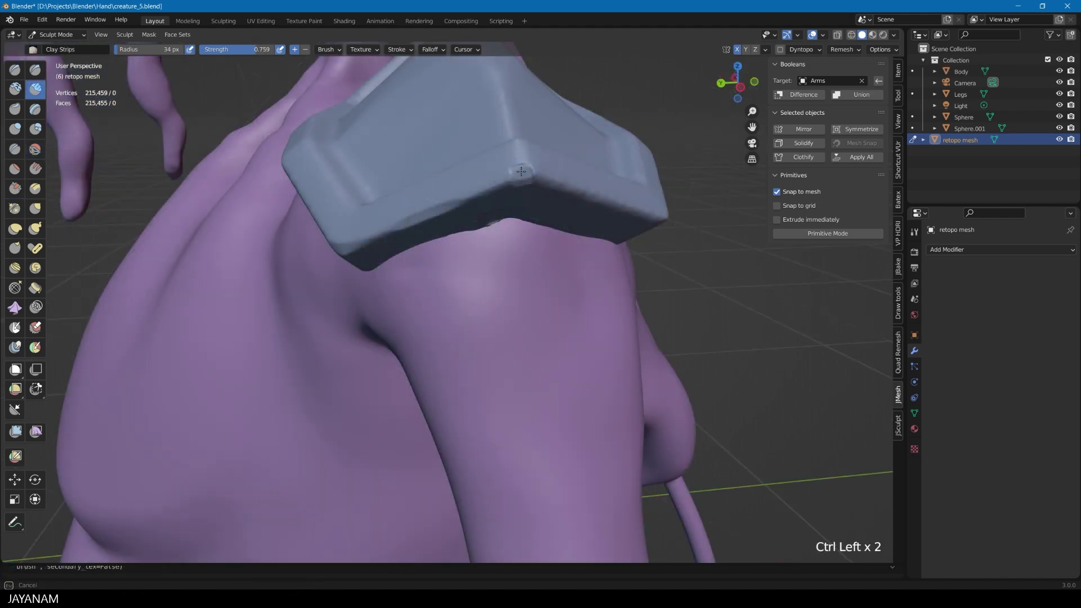
ctrl+click(521, 218)
mouse_move(532, 219)
middle_down()
mouse_move(466, 150)
mouse_move(430, 242)
mouse_move(398, 247)
mouse_move(306, 212)
middle_up()
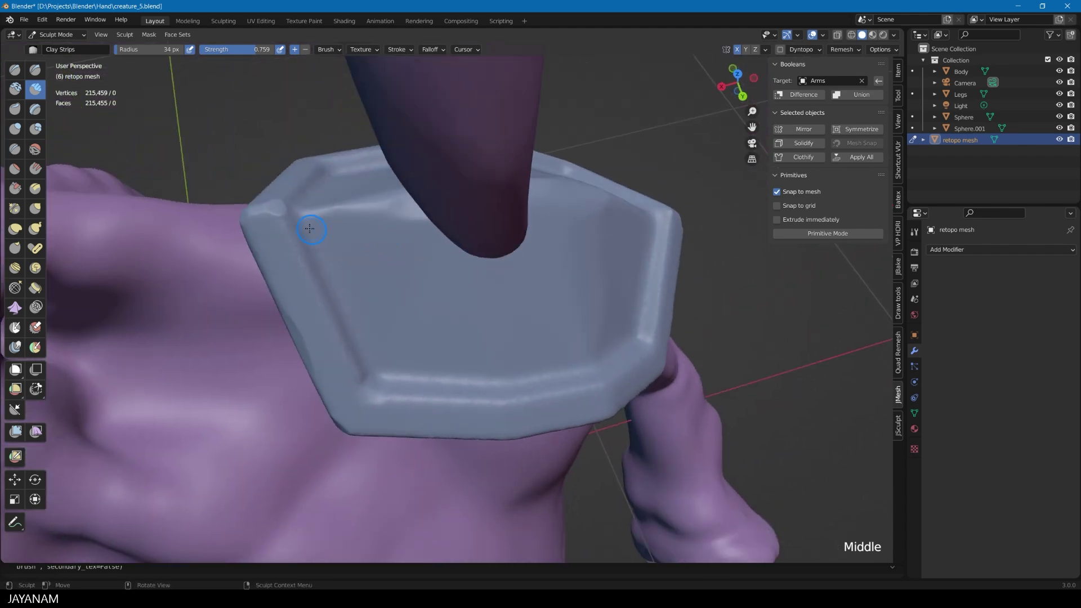
scroll(281, 206, up, 2)
ctrl+click(116, 131)
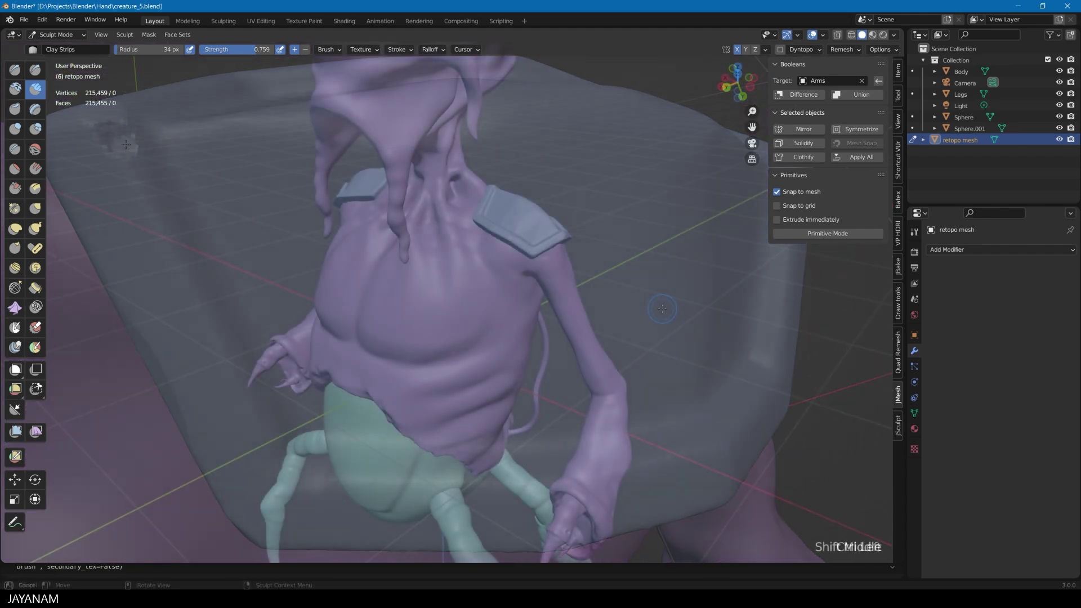